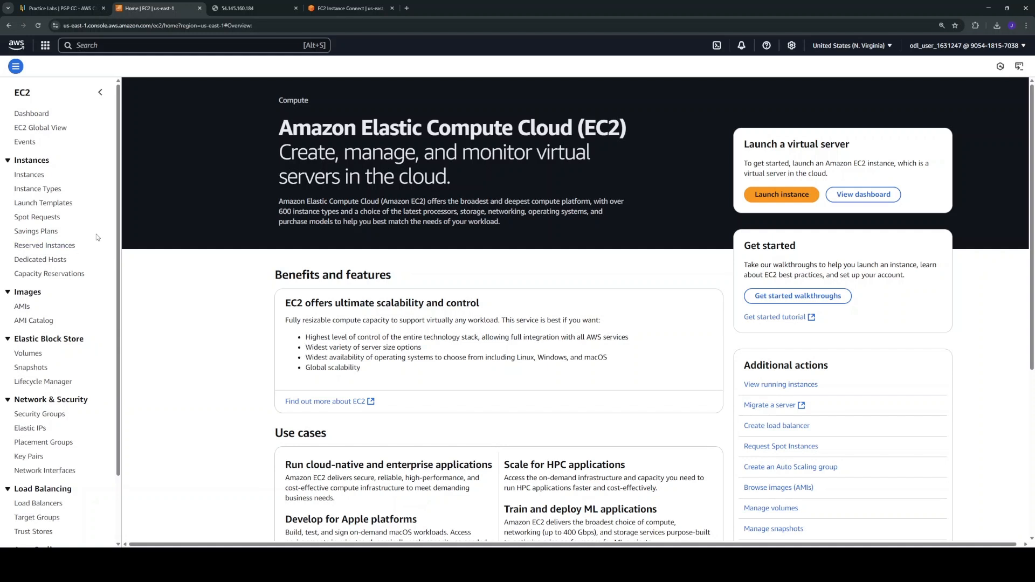
Start launching a new EC2 instance from the Instances page and name it "My Demo Web Server"
click(38, 179)
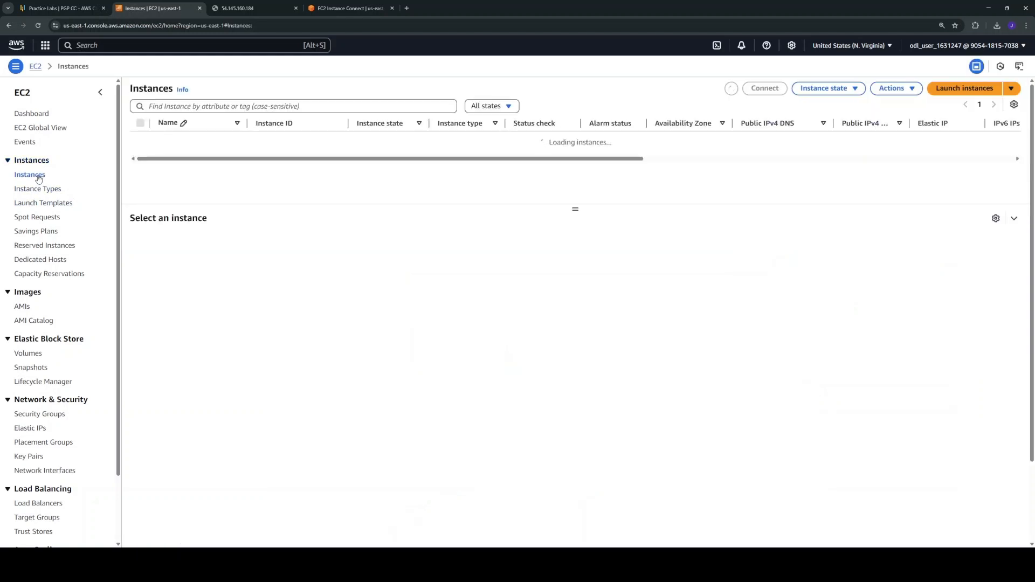
click(966, 90)
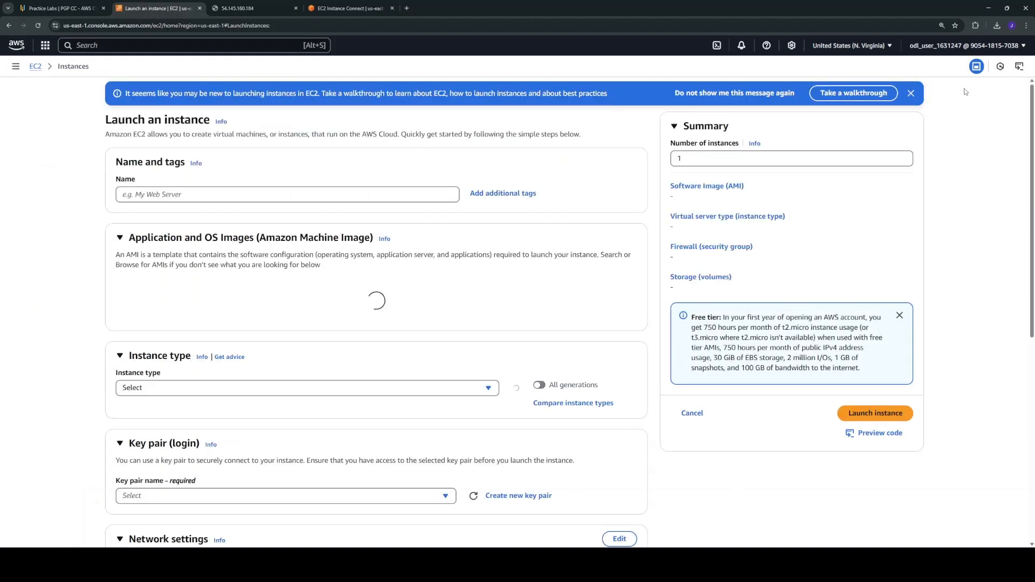
click(209, 197)
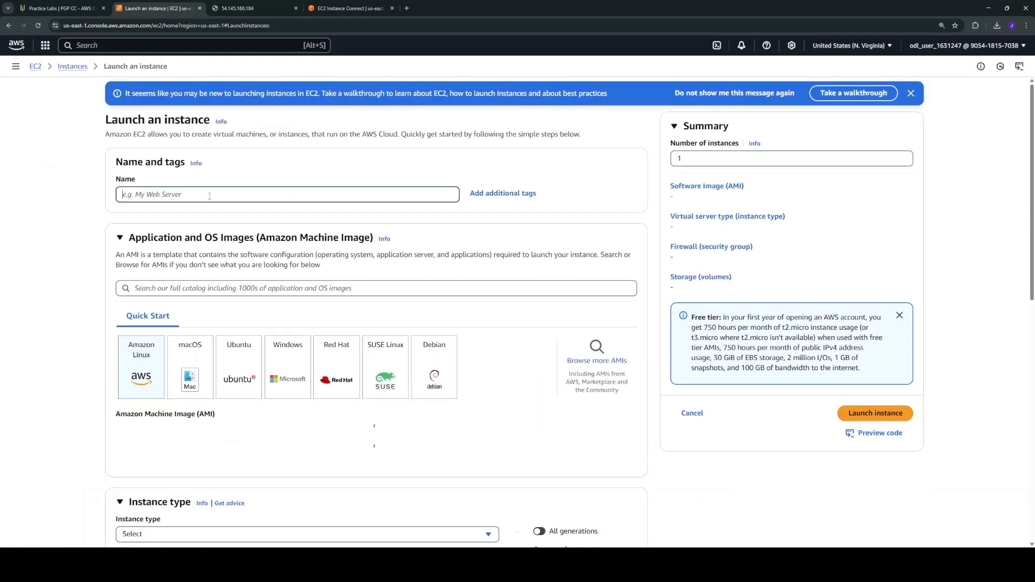
text(M)
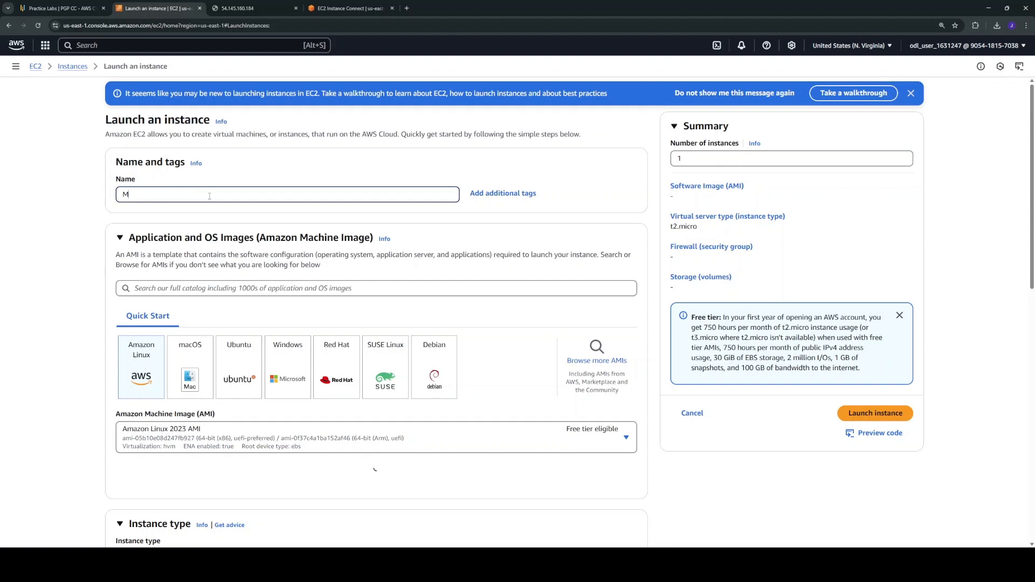
text(y)
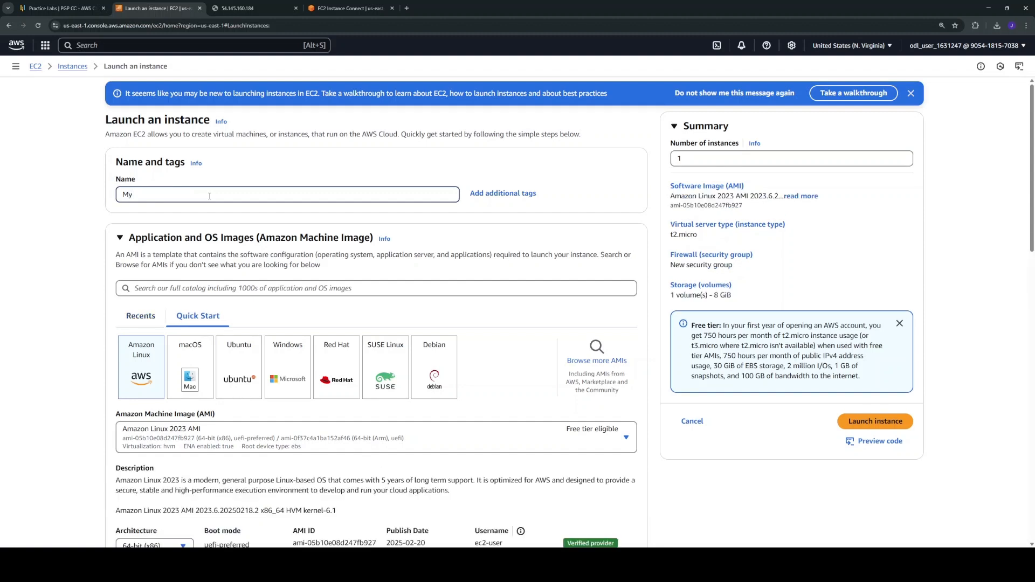
text( Demo WebSeer)
key(BackSpace)
text(rver)
Examine the instance's Amazon Machine Image, architecture and instance type settings and the available key pairs
scroll(311, 305, down, 3)
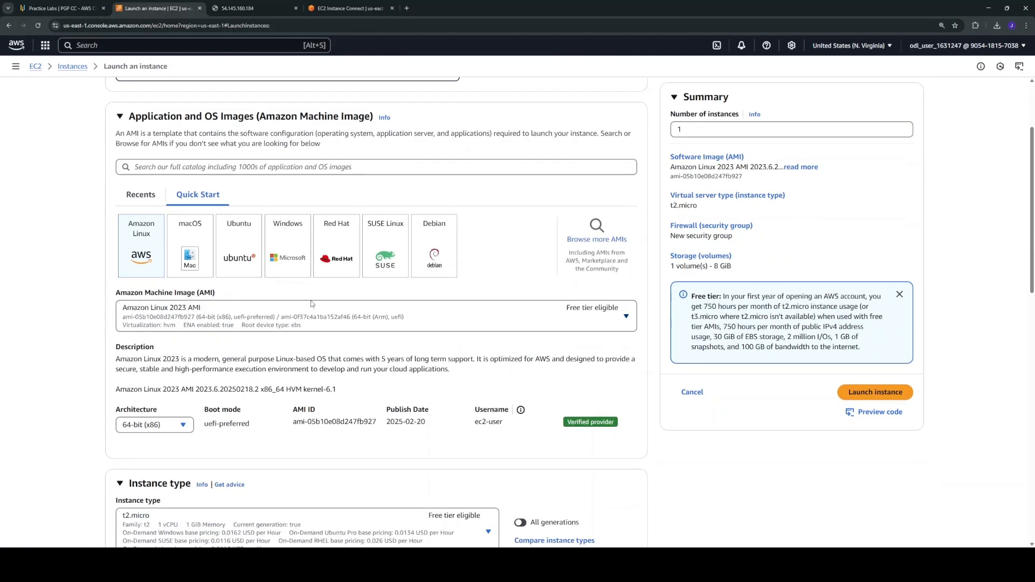
scroll(312, 303, up, 1)
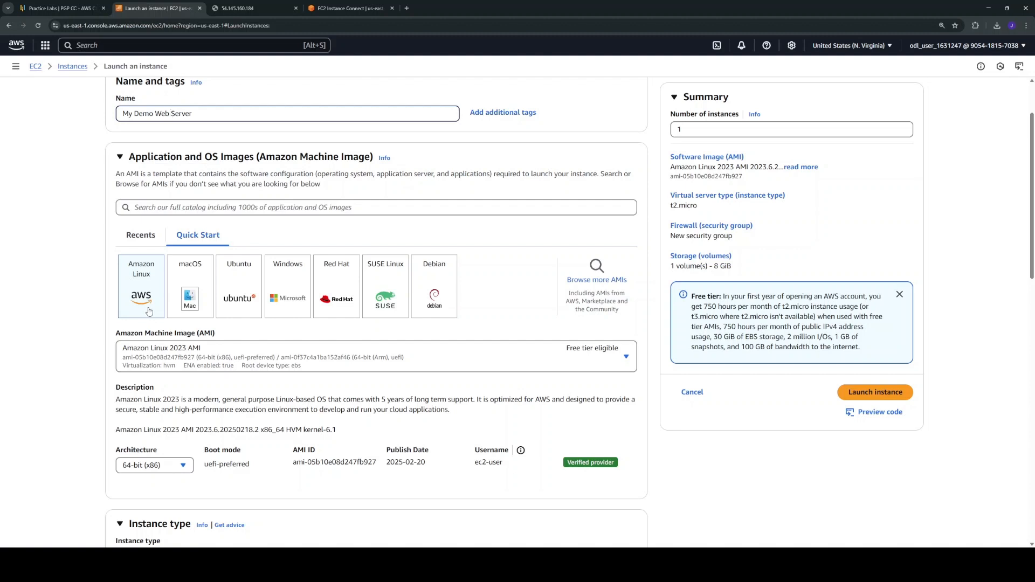
scroll(256, 410, down, 2)
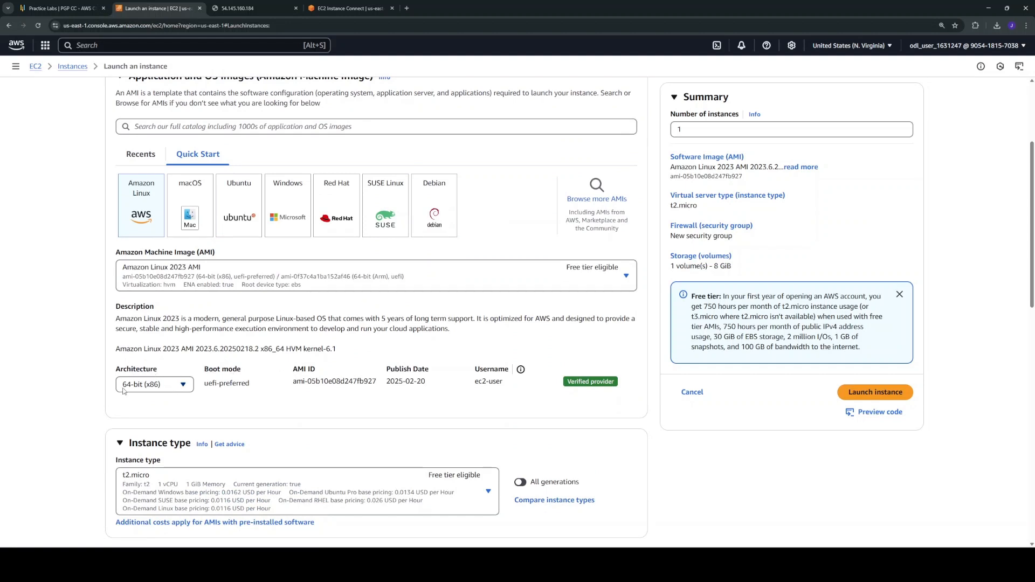
scroll(431, 429, down, 2)
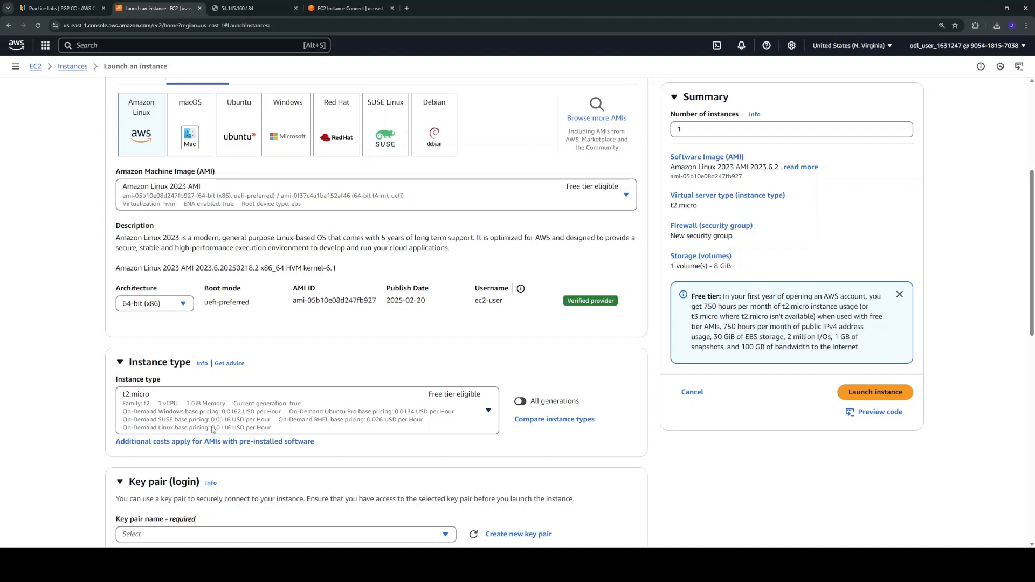
scroll(279, 429, down, 3)
scroll(279, 428, down, 2)
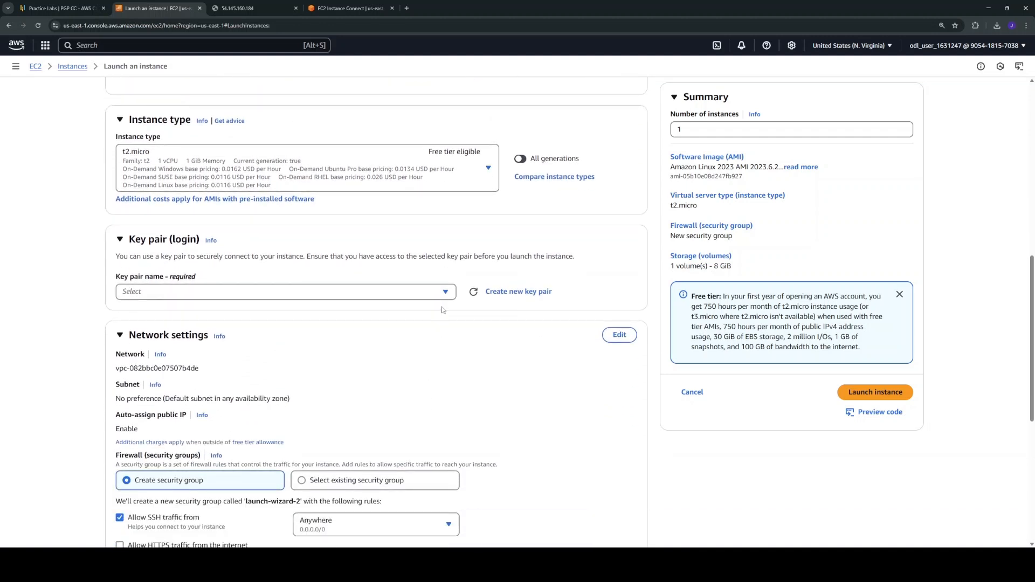
click(445, 293)
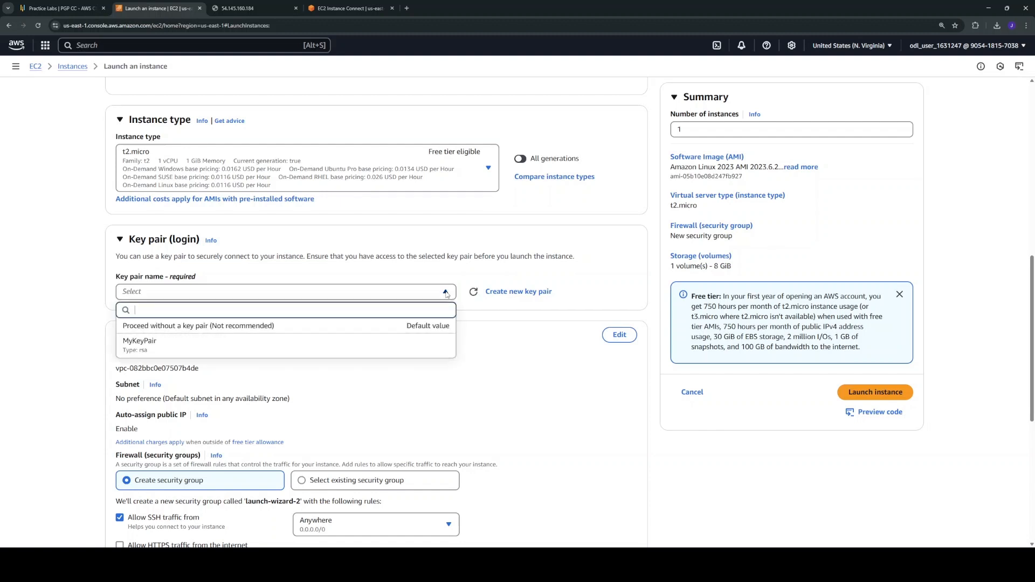
click(612, 264)
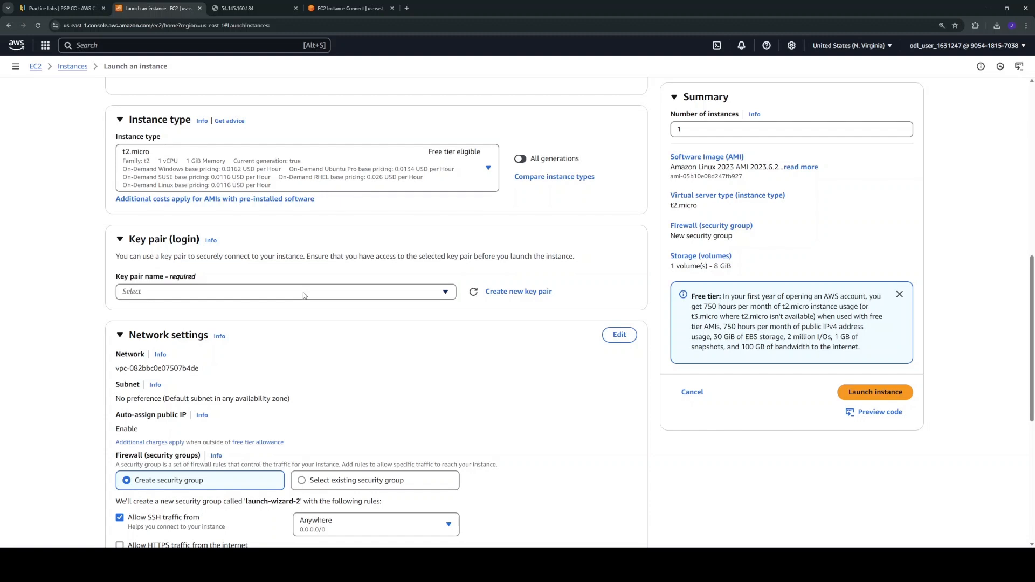
Create an RSA key pair named MyNewKeyPair in .pem format and check its file in the browser downloads
click(524, 294)
click(404, 223)
text(My)
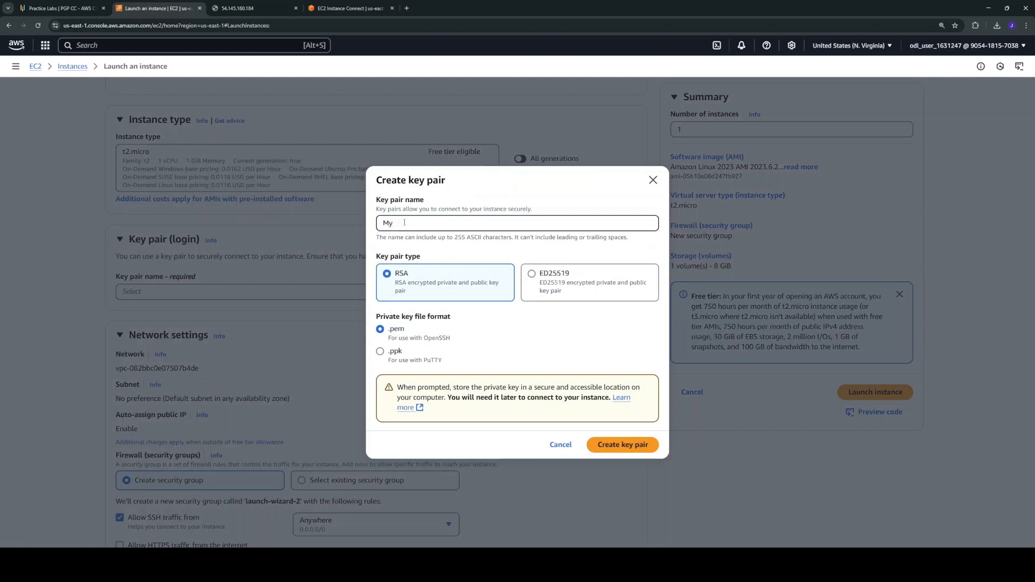
text(NewKeyPair)
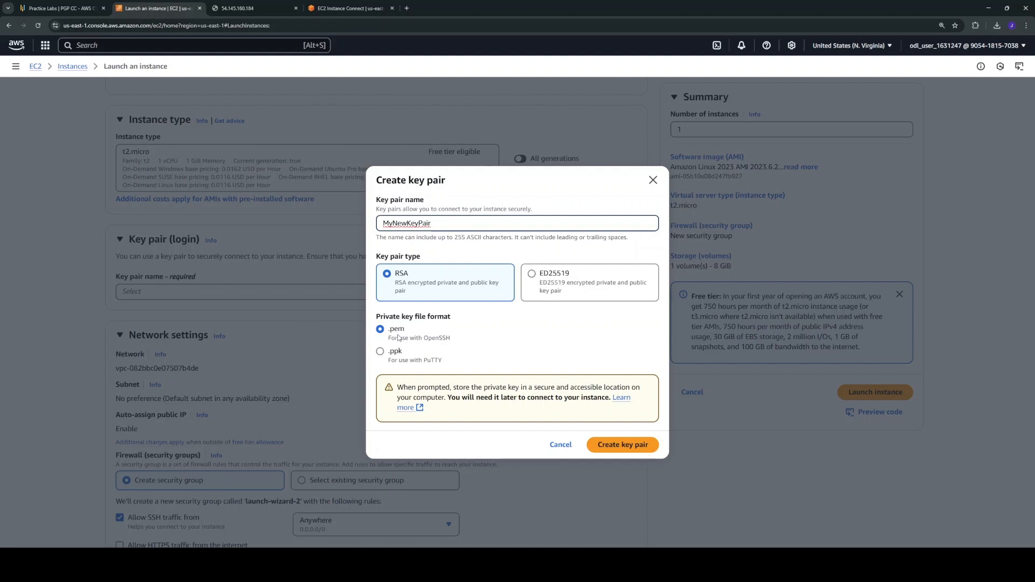
click(643, 448)
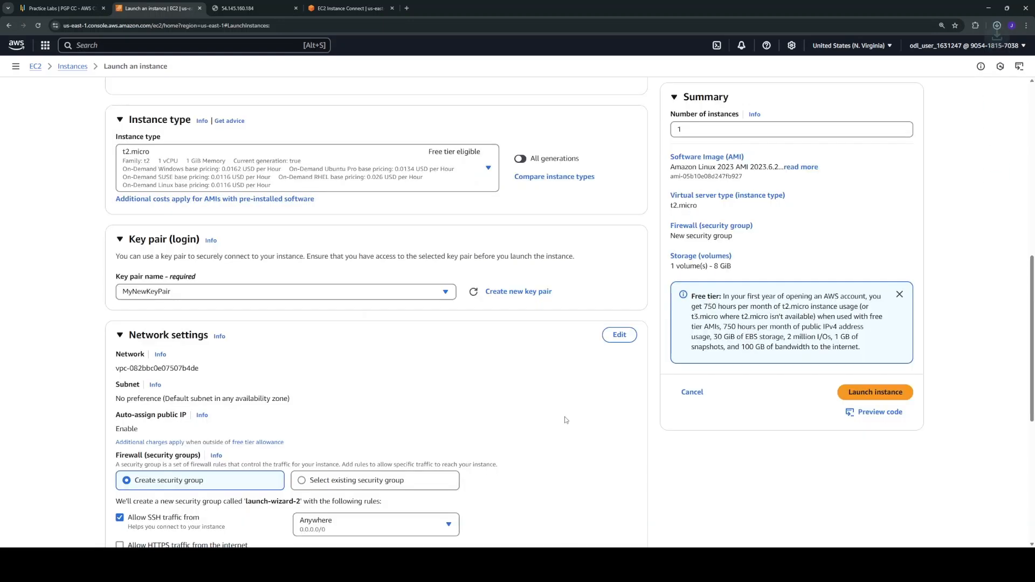
click(997, 26)
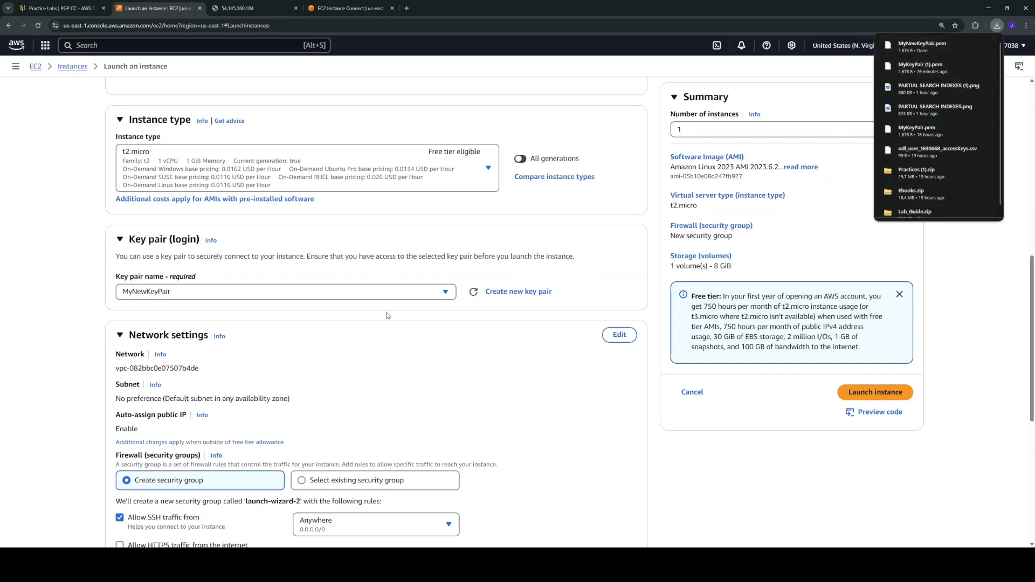
click(33, 296)
Allow HTTP traffic from the internet in the new security group and read the warning about open source addresses
scroll(33, 296, down, 3)
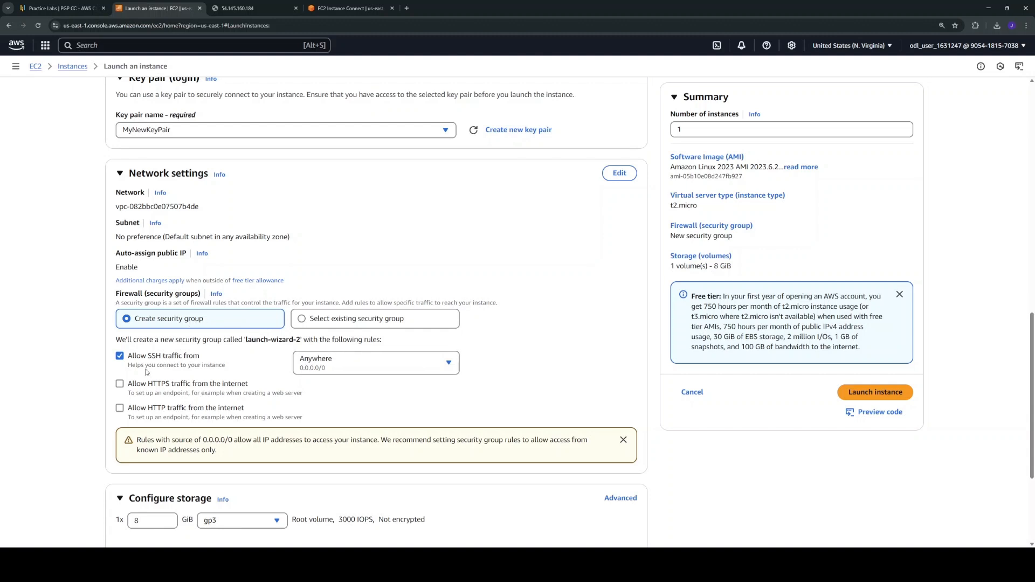
click(120, 409)
drag(204, 441, 252, 440)
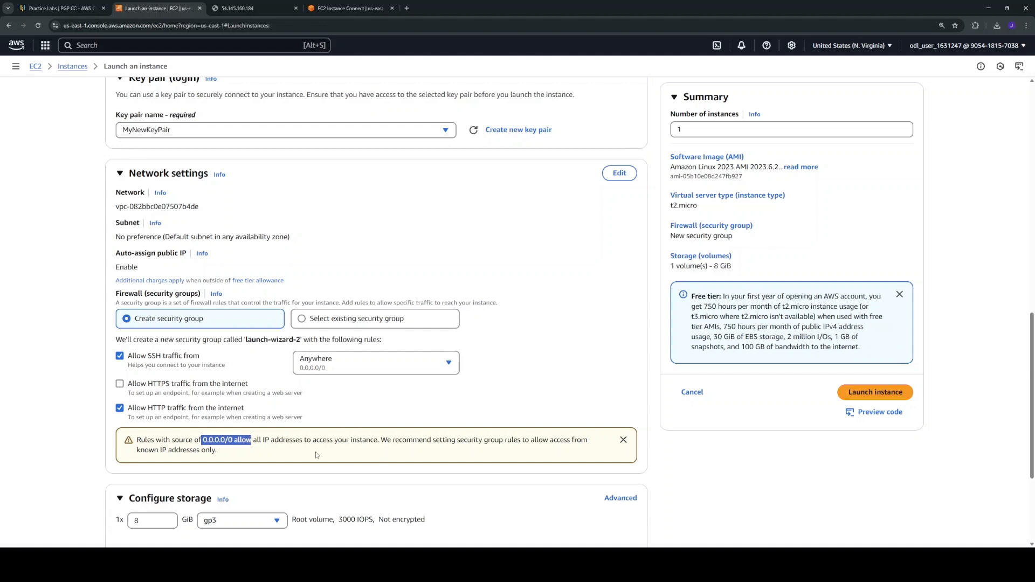
double_click(221, 440)
triple_click(221, 440)
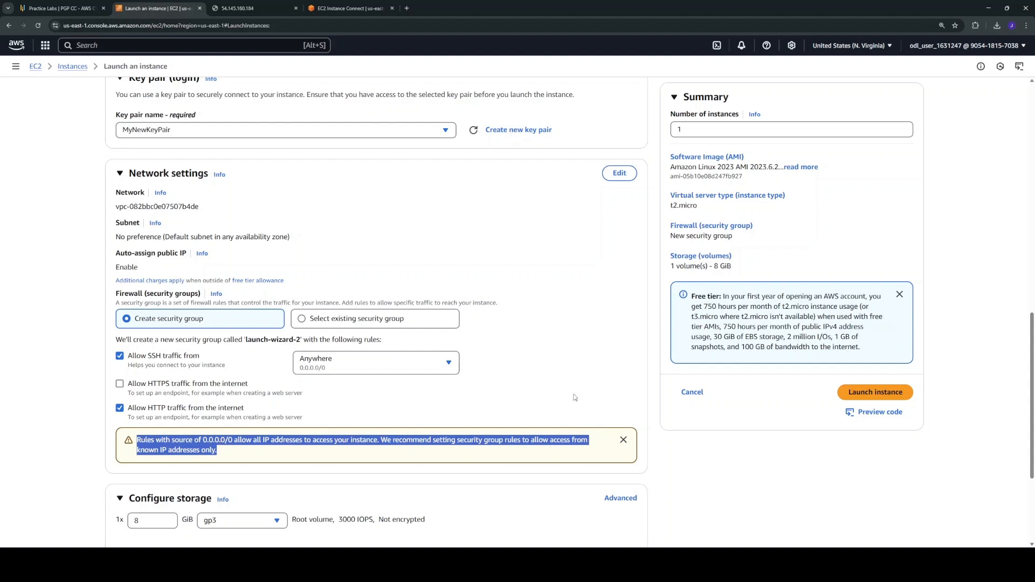
click(621, 399)
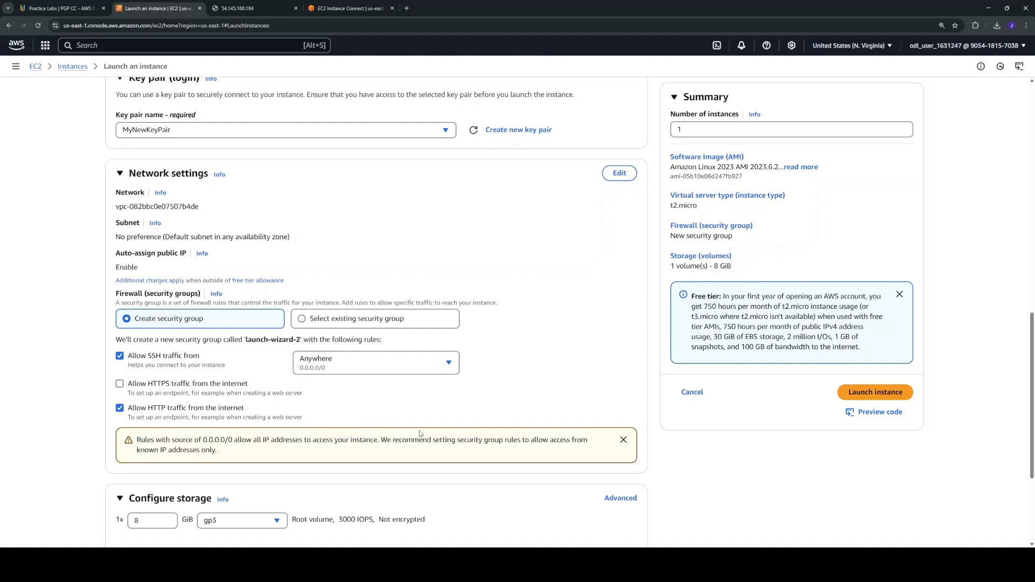
Examine the root volume's type options and look back over the chosen launch settings
scroll(416, 431, down, 3)
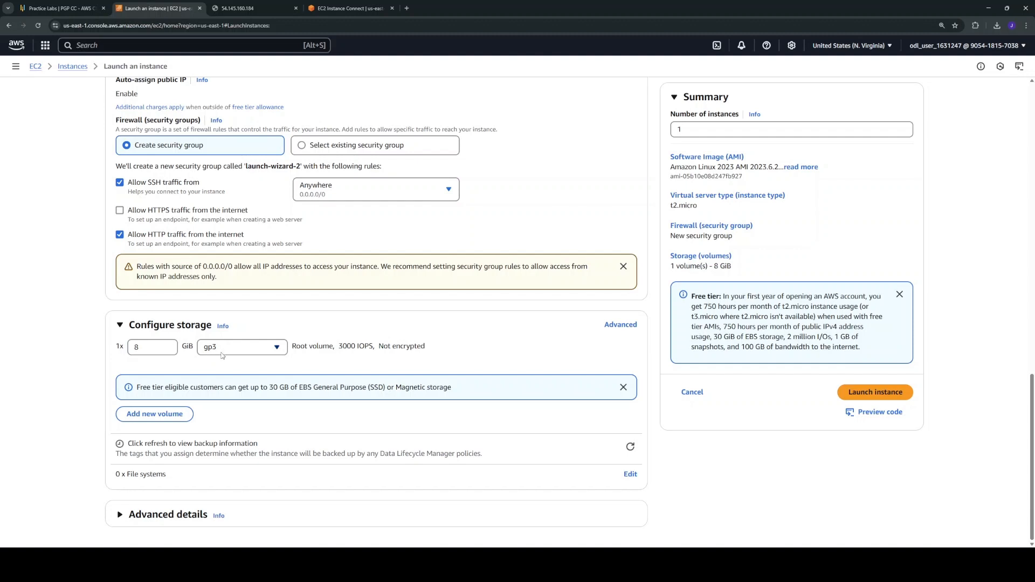
click(232, 351)
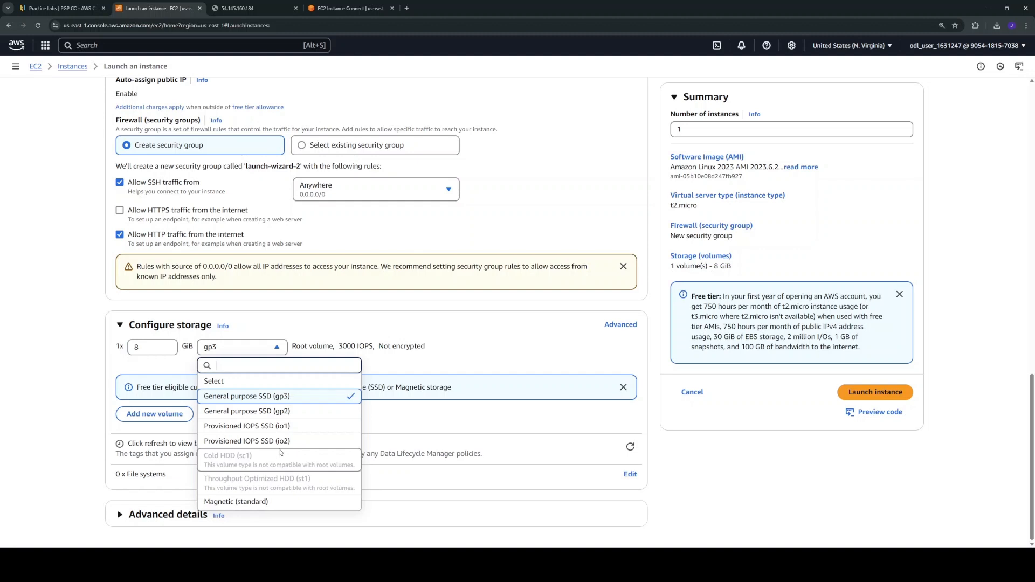
click(95, 341)
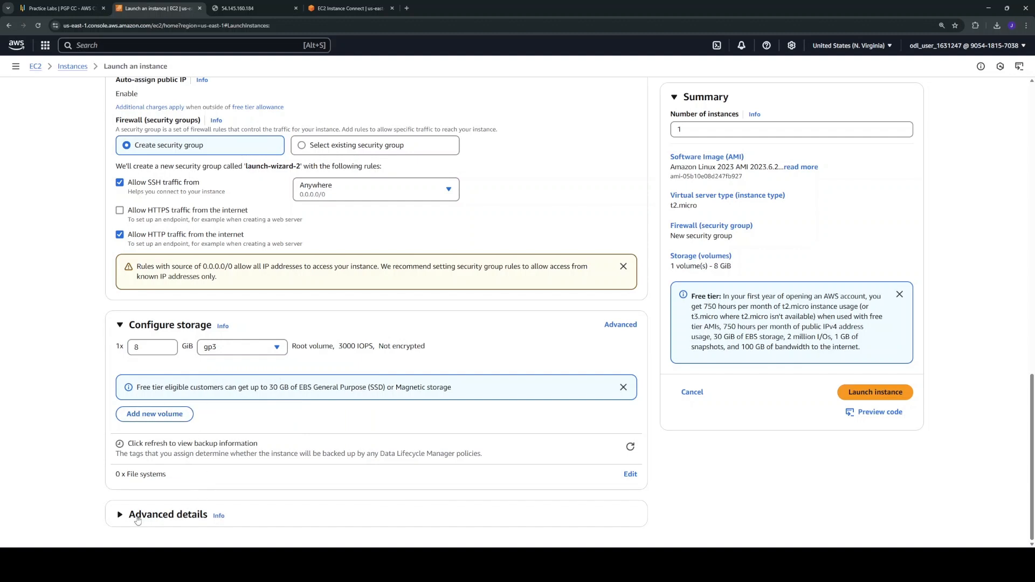
scroll(70, 296, up, 5)
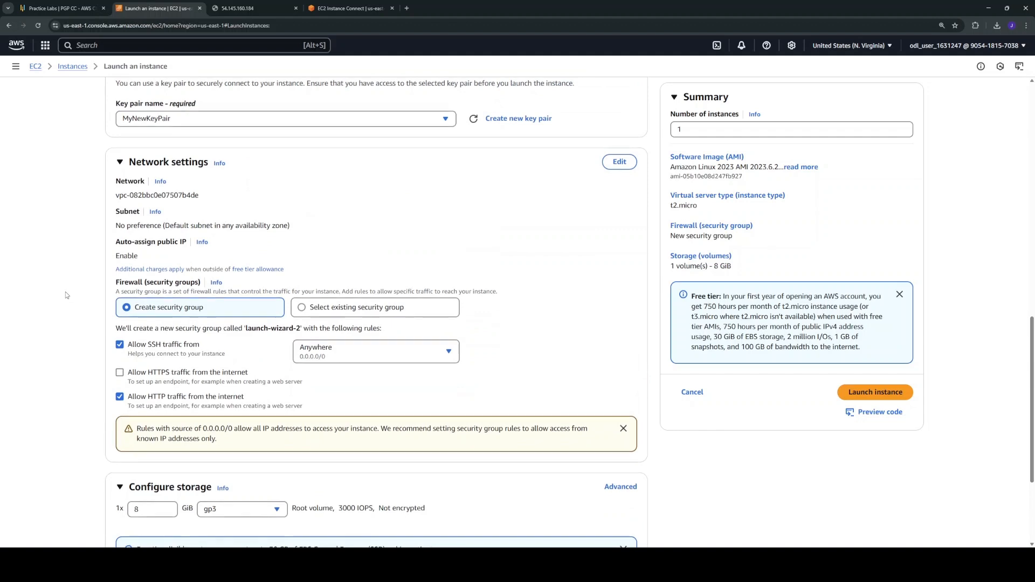
scroll(66, 295, up, 6)
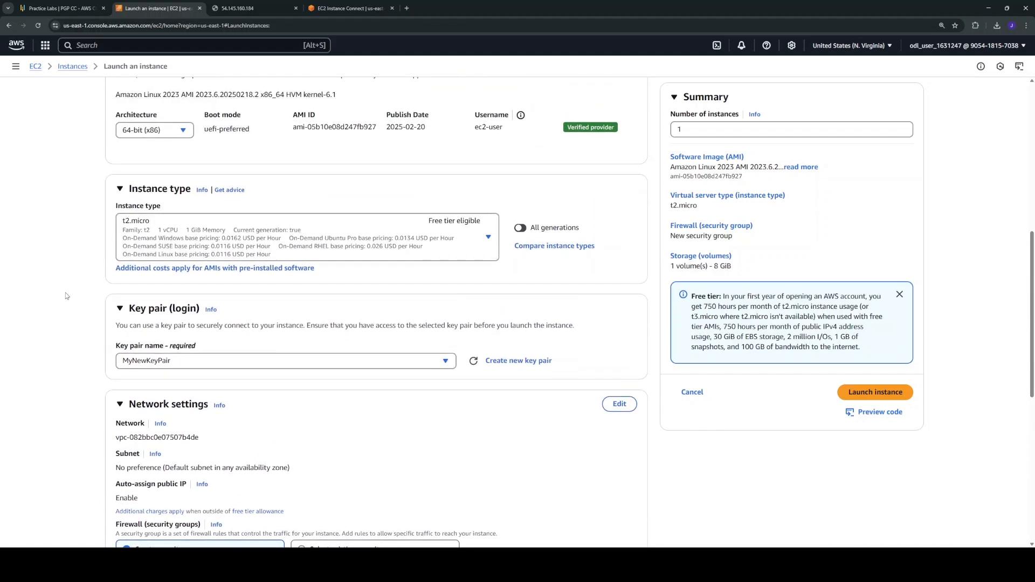
scroll(66, 296, up, 1)
scroll(68, 300, down, 12)
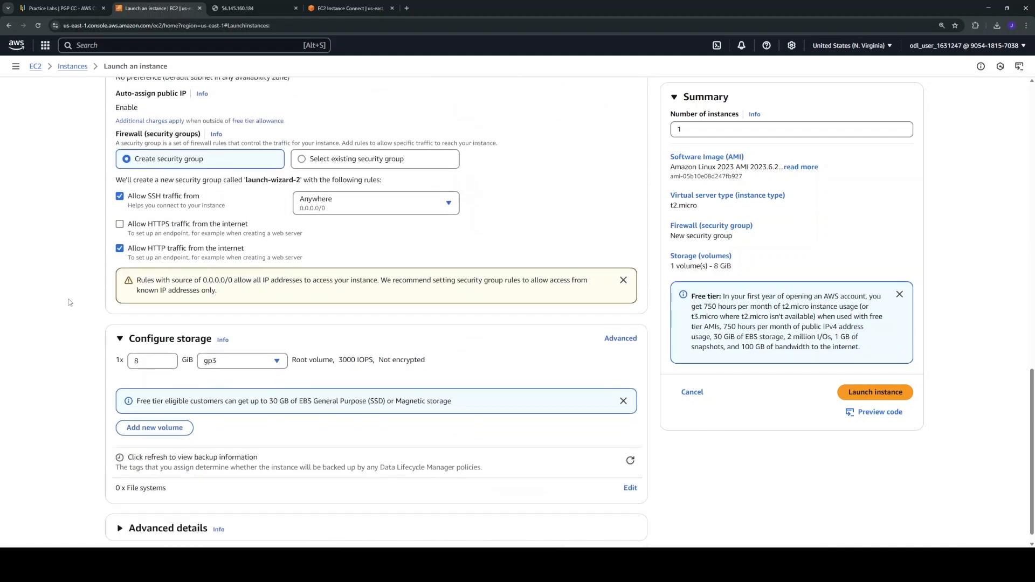
Expand the advanced details and start editing the optional user data
click(134, 515)
scroll(224, 377, down, 8)
scroll(224, 376, down, 12)
scroll(224, 365, down, 7)
click(168, 351)
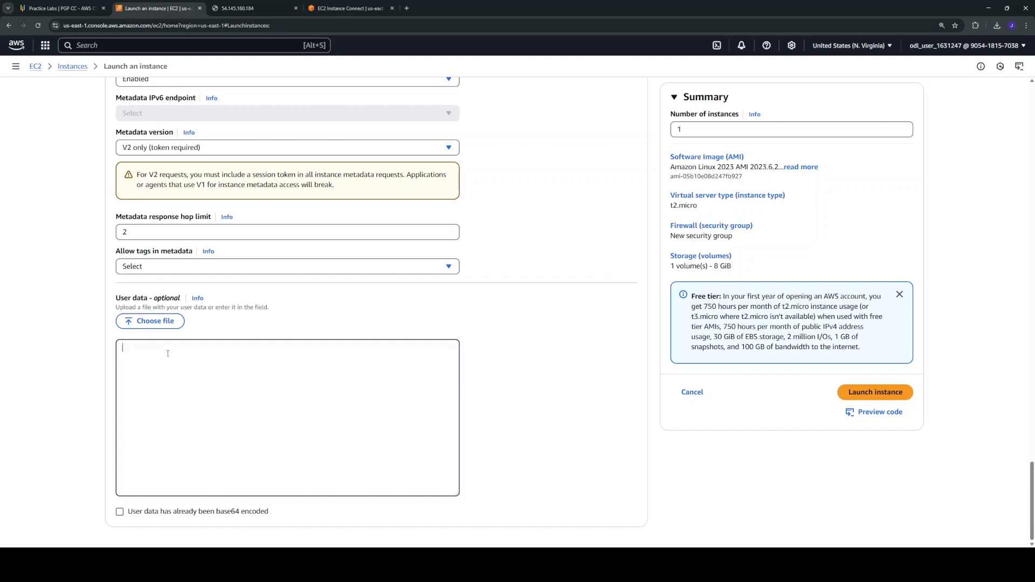
Write the user data lines "sudo yum install httpd -y" and "sudo systemctl enable httpd"
text(yum install httpd -y)
key(Return)
key(Up)
text(sudo )
text(sudo)
text(syste)
text(mct)
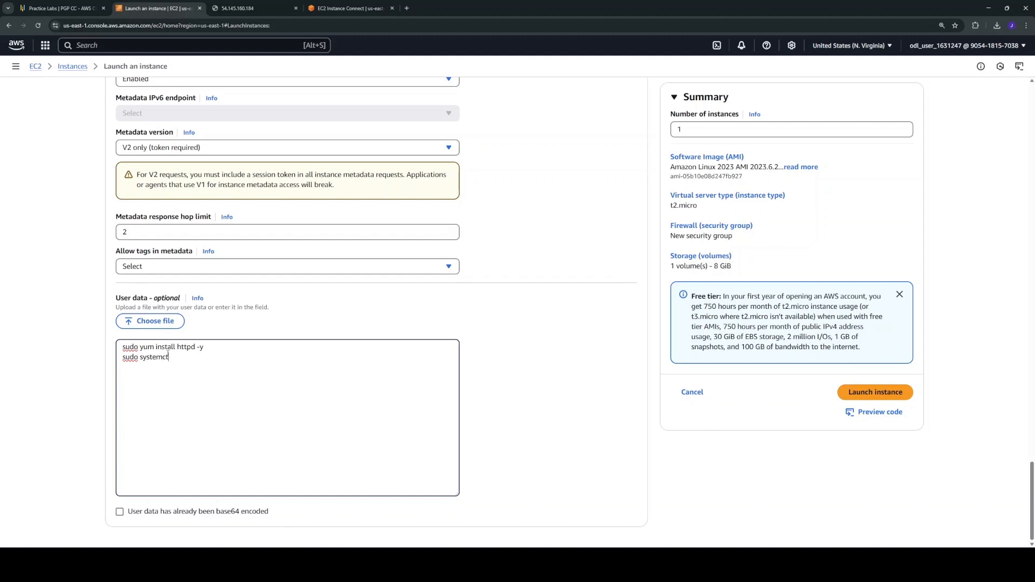
text(l enable httpd)
Duplicate the systemctl line in the user data and change the copy to "sudo systemctl start httpd"
triple_click(168, 356)
key(ctrl+c)
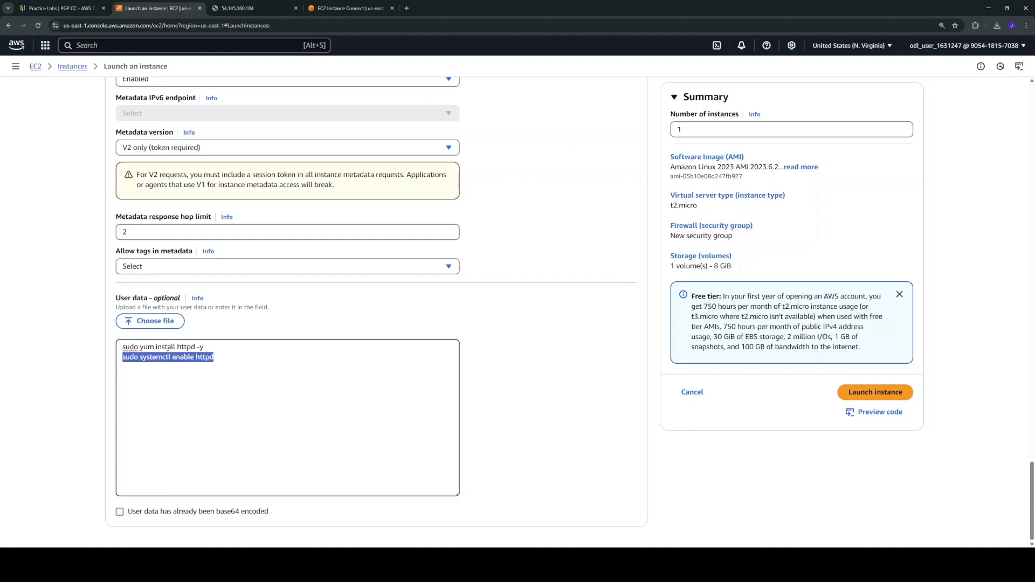
key(Right)
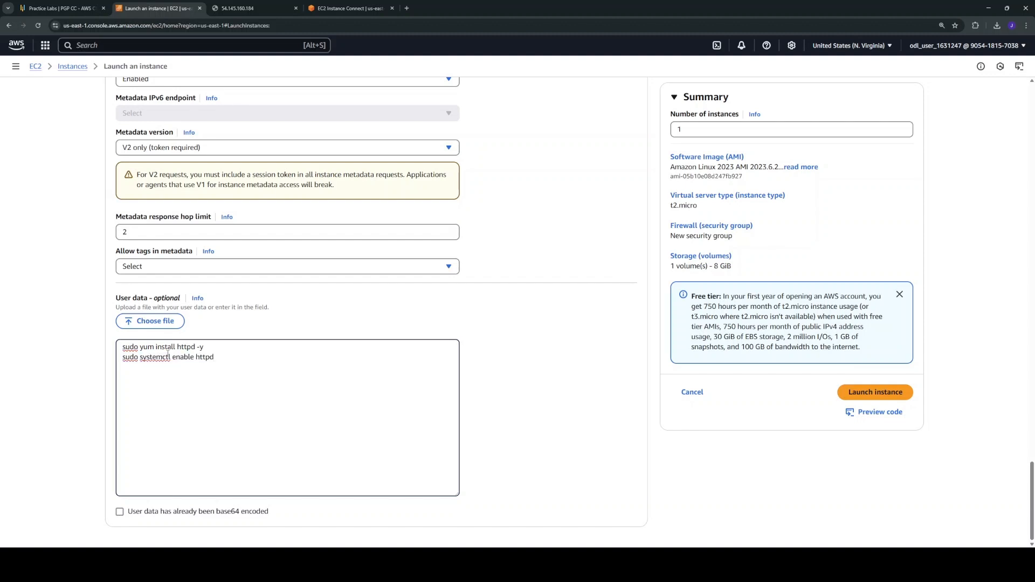
key(ctrl+v)
double_click(177, 368)
text(start)
Add the line sudo echo "My New Server" > /var/www/html/index.html below a blank line in the user data
key(Return)
key(Return)
text(ech)
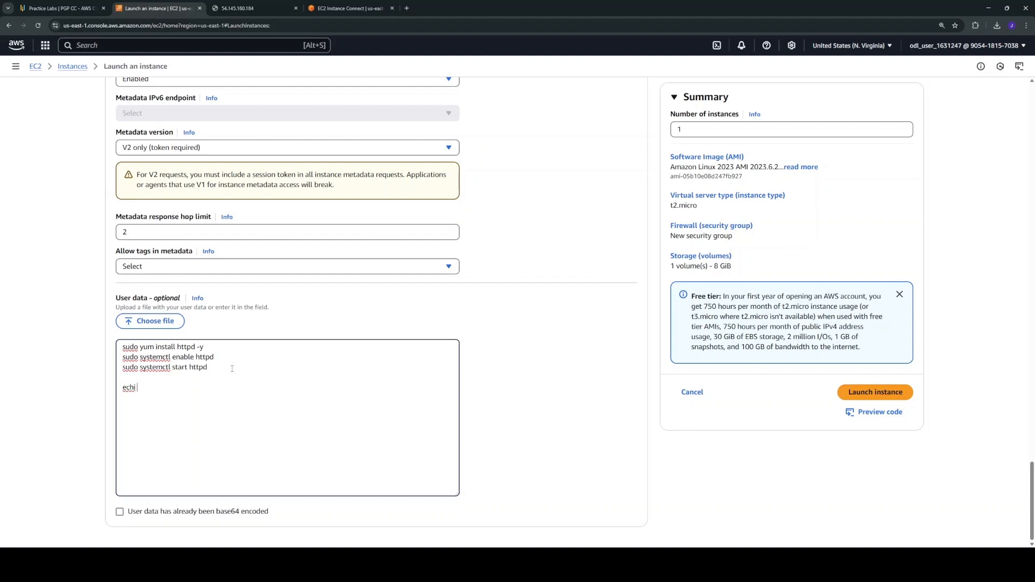
text(o)
key(Home)
text(sudo )
text(")
text(My N)
text(ew Serer)
text(ver)
text(" >)
text( /)
text(var)
text(/www/)
text(html)
text(/)
text(index)
text(.htm)
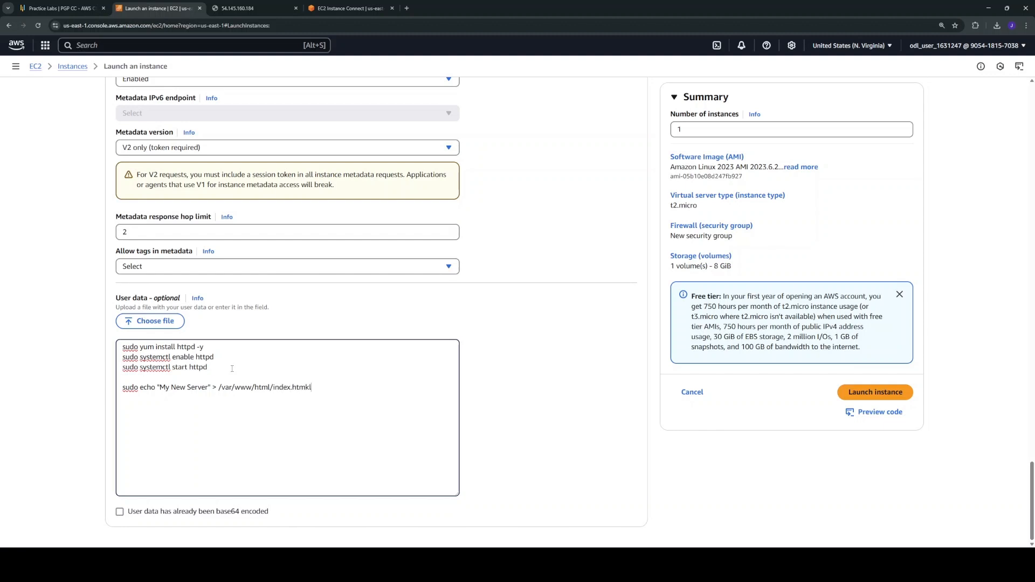
text(l)
Replace all the user data with the prepared bash script that updates the system, sets up Apache httpd and creates a basic index.html page
key(alt+Tab)
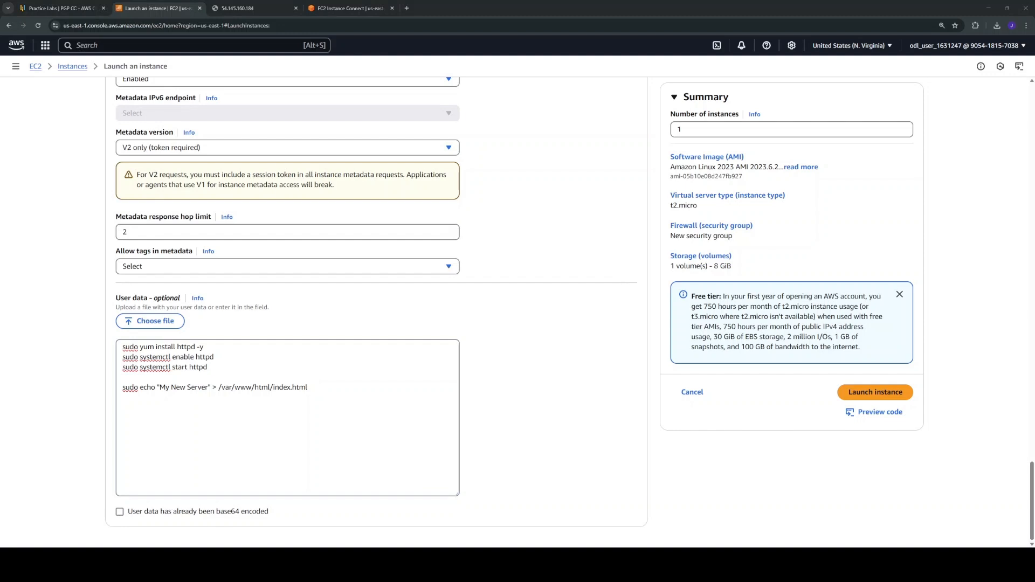
key(ctrl+a)
key(ctrl+v)
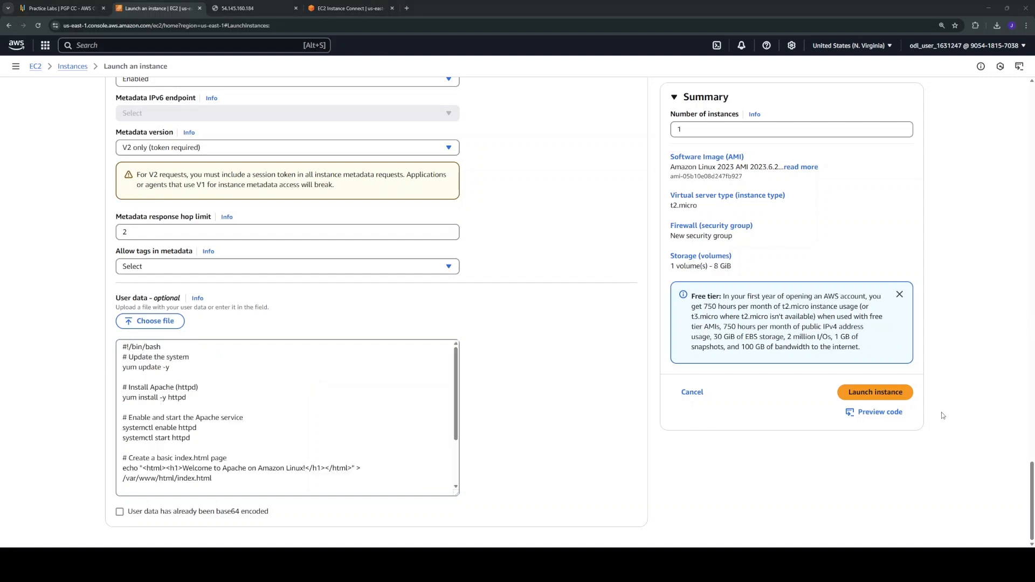
scroll(541, 331, up, 4)
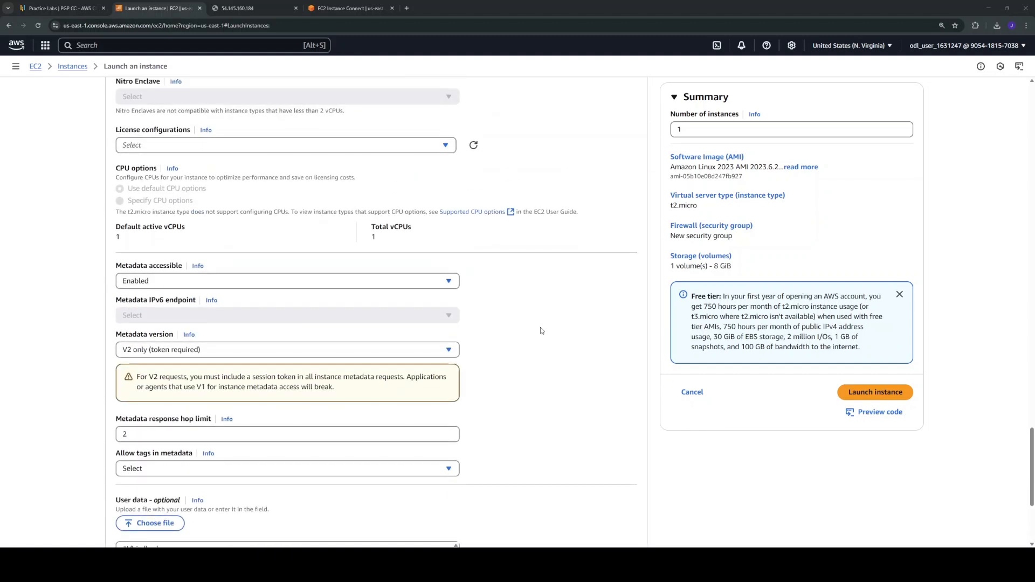
Review the advanced details settings above the user data and collapse the section
scroll(541, 330, up, 8)
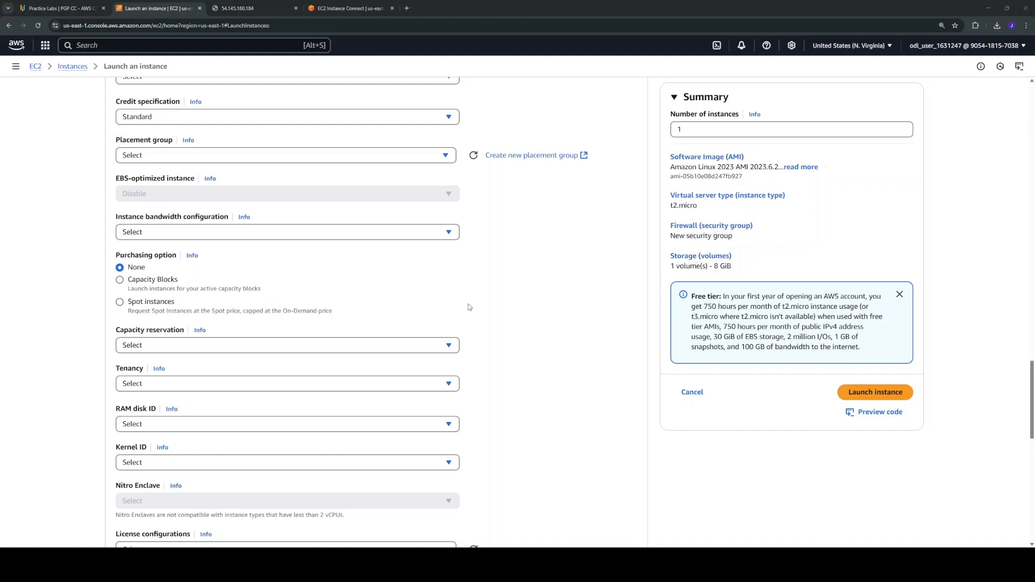
scroll(510, 308, up, 3)
scroll(510, 309, up, 7)
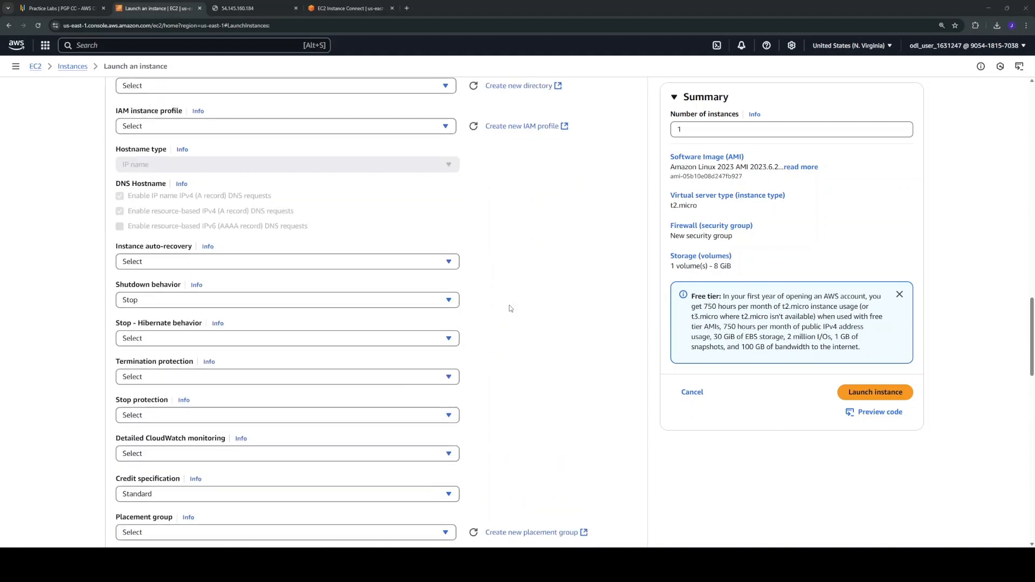
scroll(511, 312, down, 12)
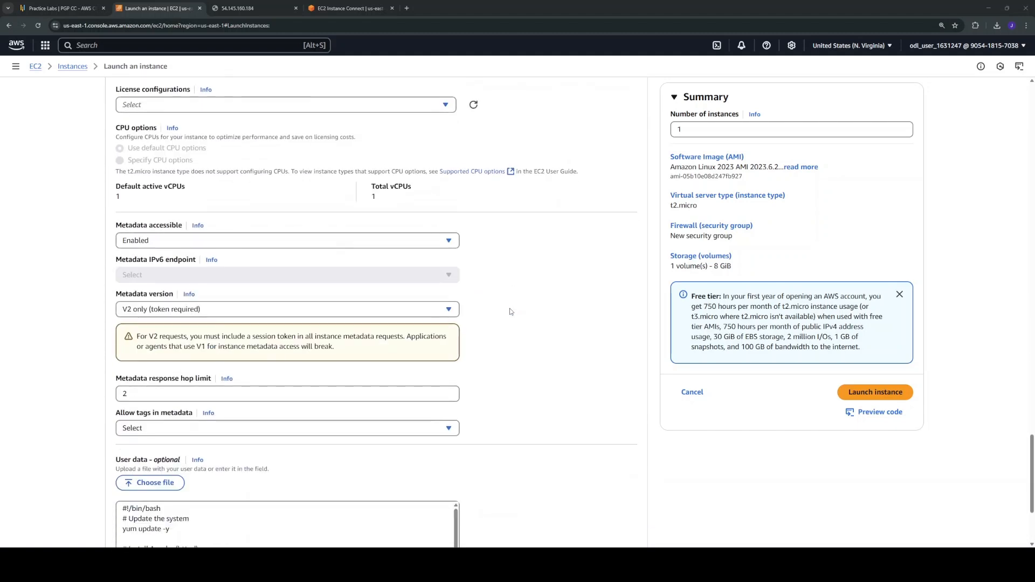
scroll(511, 311, down, 3)
scroll(510, 311, up, 15)
scroll(510, 312, up, 3)
click(120, 283)
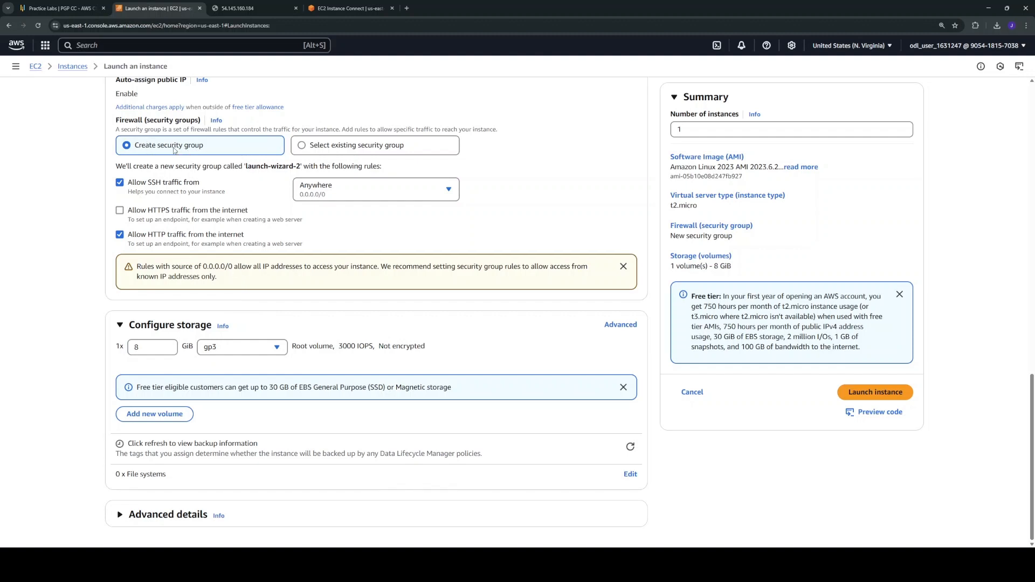
Check which existing security groups are available, then return to the option for creating a new security group
click(305, 148)
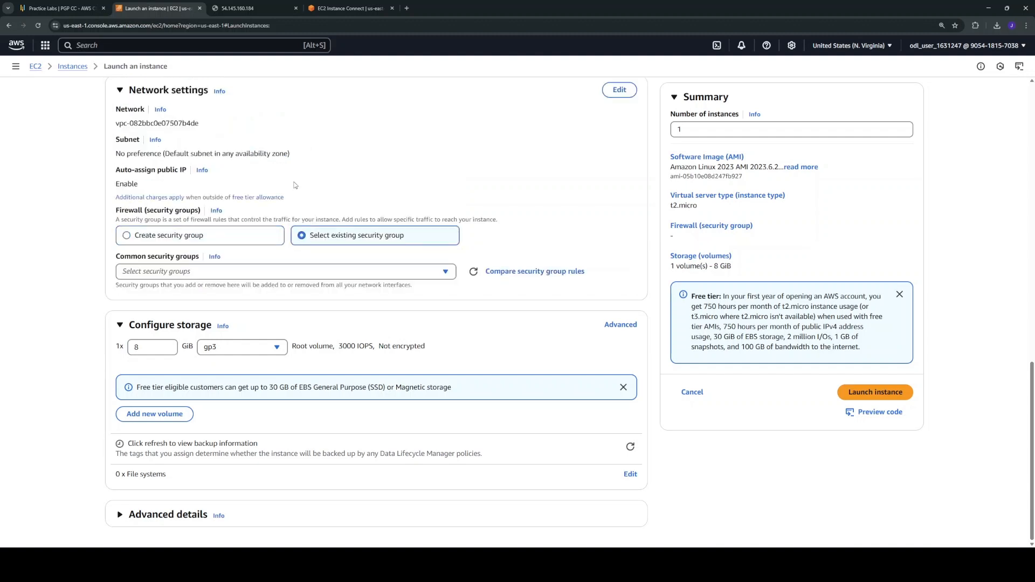
click(331, 277)
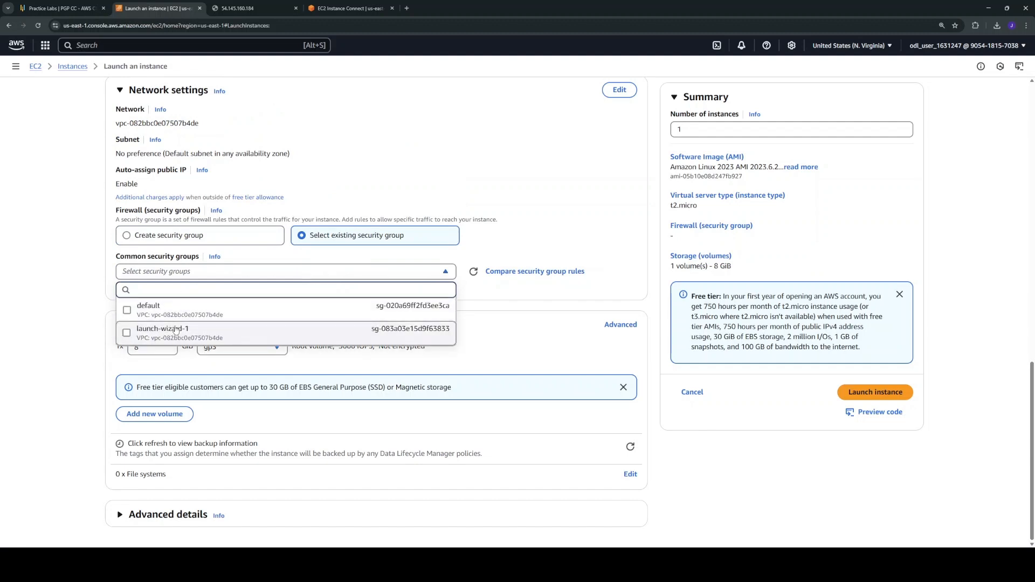
click(510, 190)
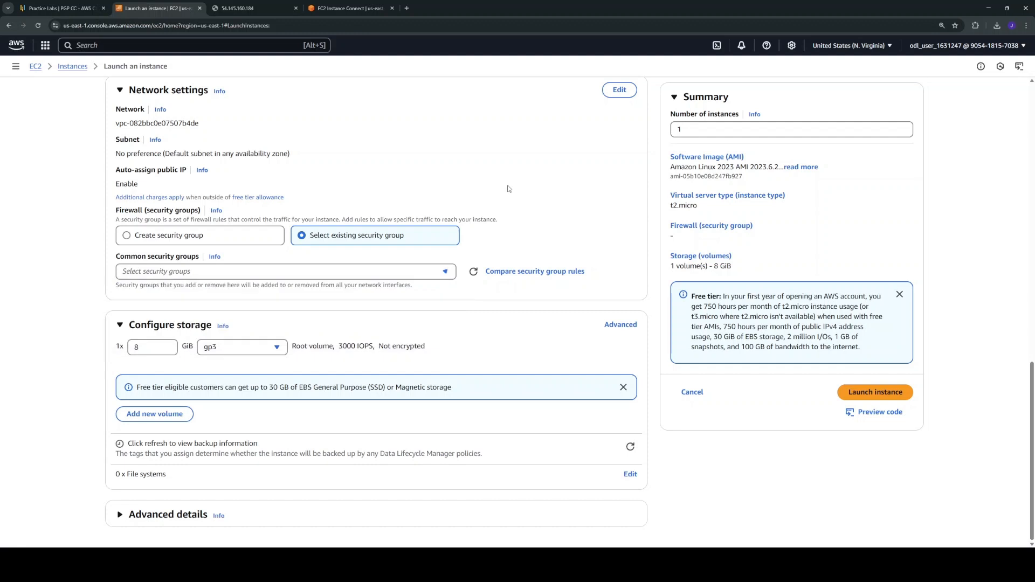
click(128, 237)
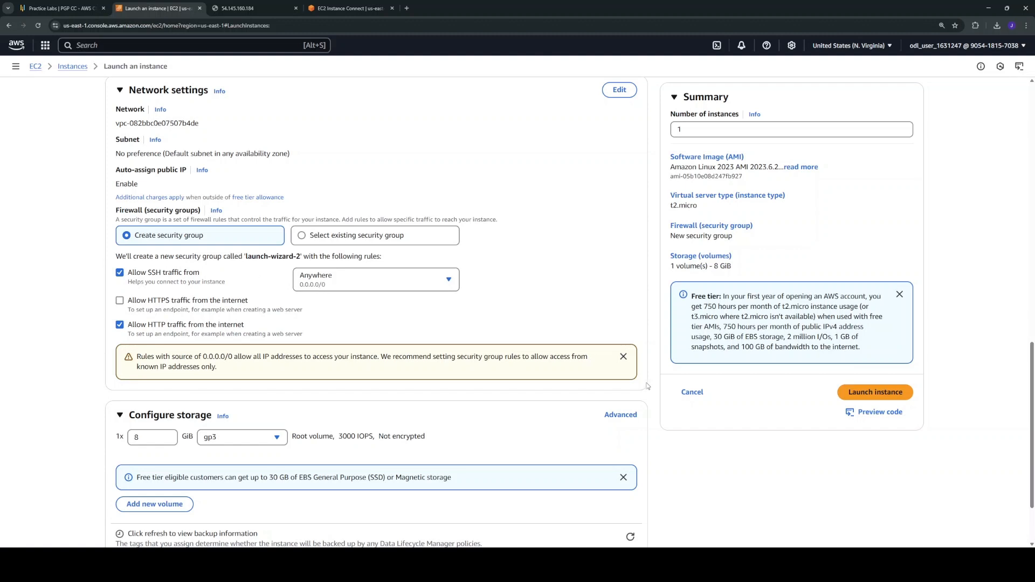
Launch the instance, return to the instances list and refresh it
click(855, 397)
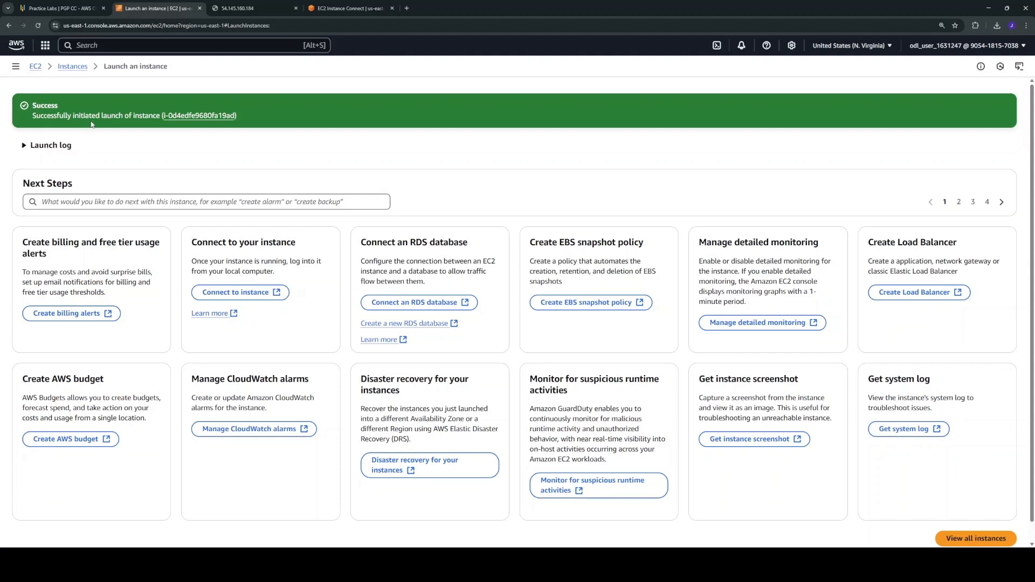
click(69, 67)
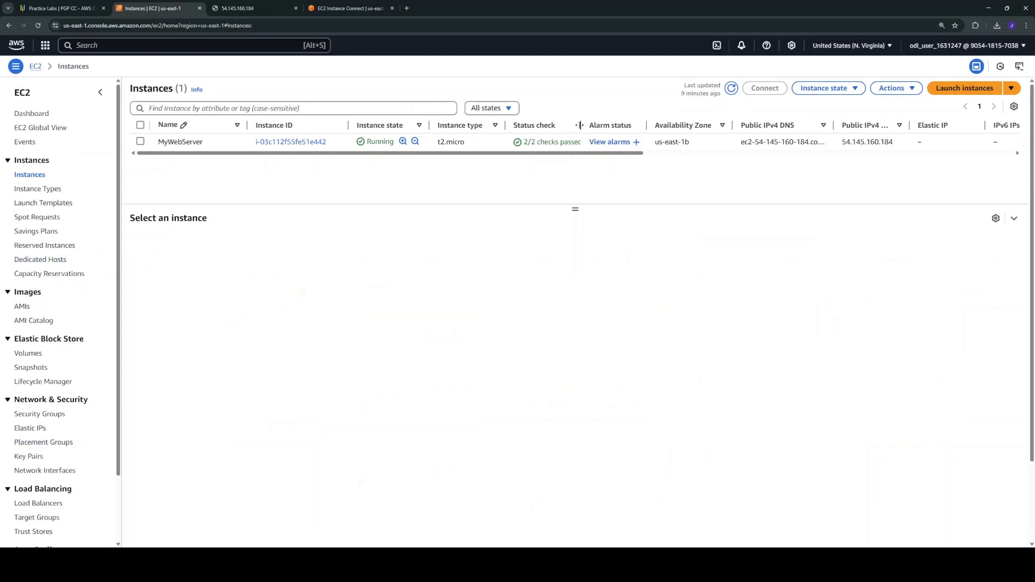
click(732, 89)
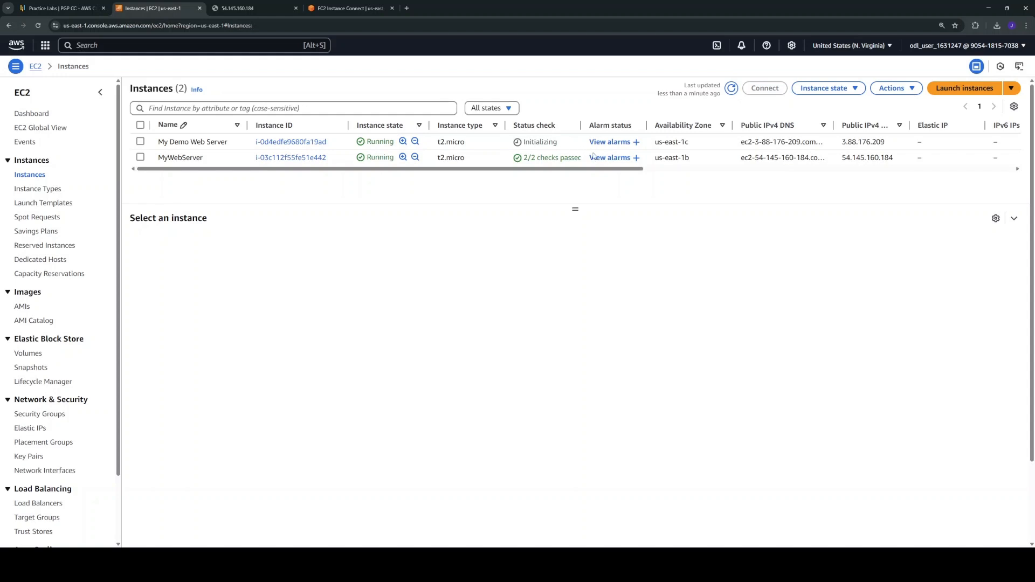
Get the system log of the My Demo Web Server instance and refresh it
click(539, 148)
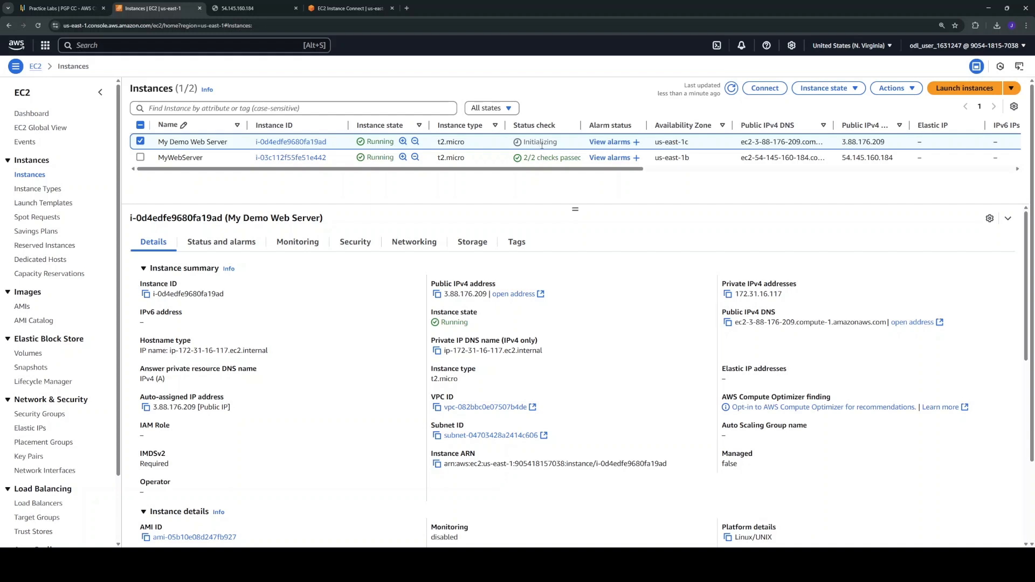
right_click(541, 149)
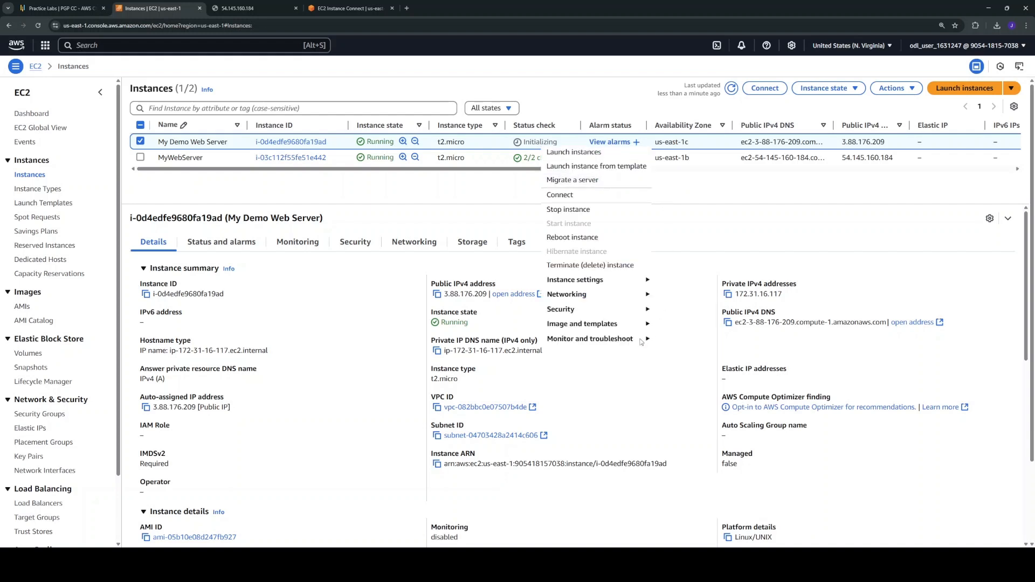
mouse_move(639, 284)
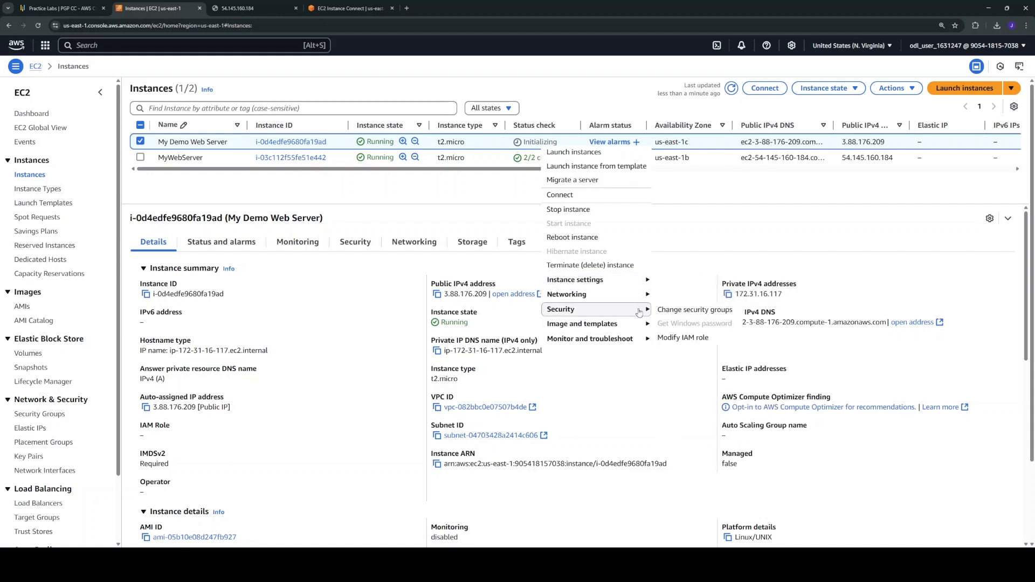
mouse_move(642, 339)
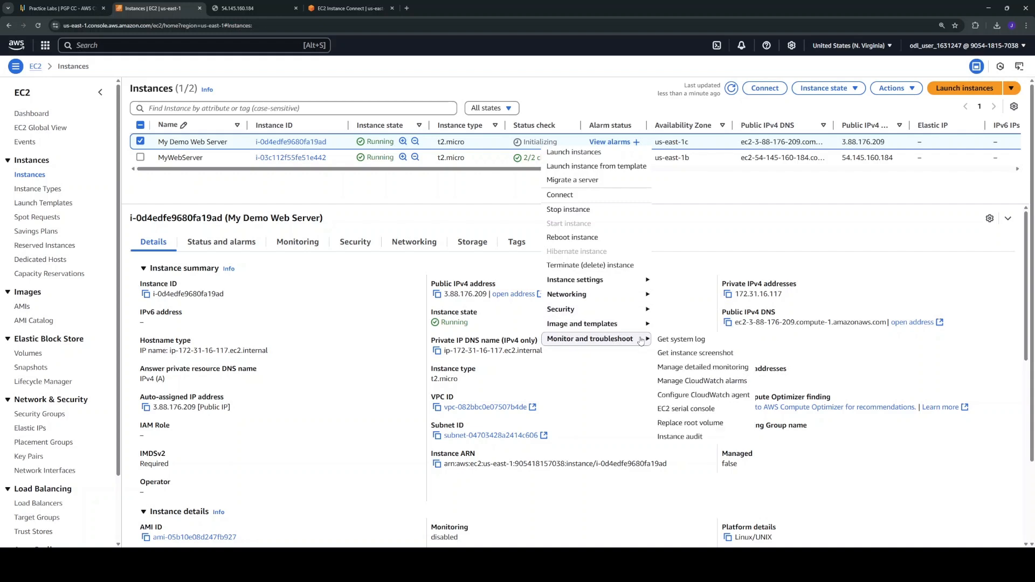
click(674, 340)
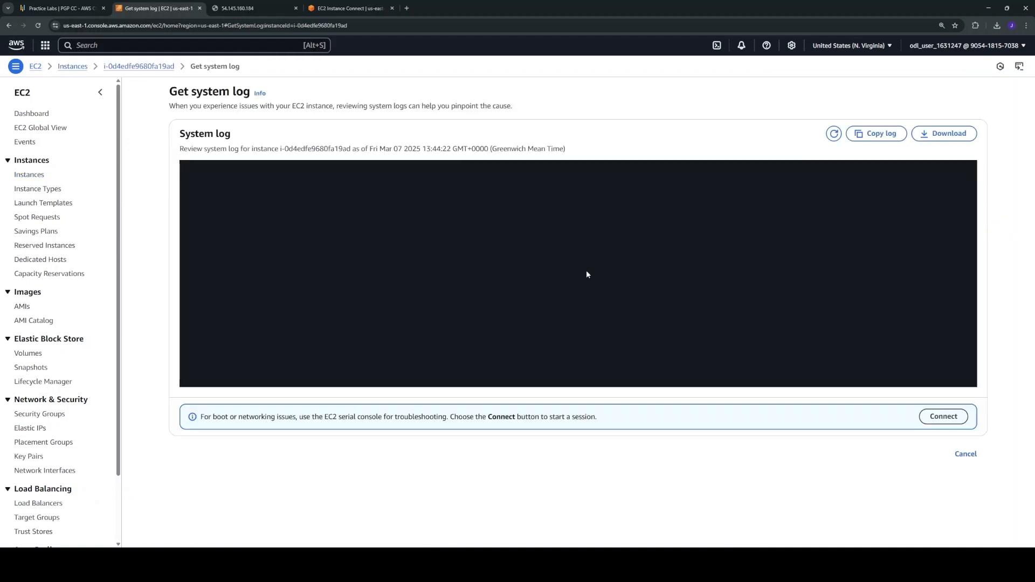
click(834, 135)
click(834, 135)
Return to the instances list and connect to My Demo Web Server through EC2 Instance Connect using its public IPv4 address
click(137, 67)
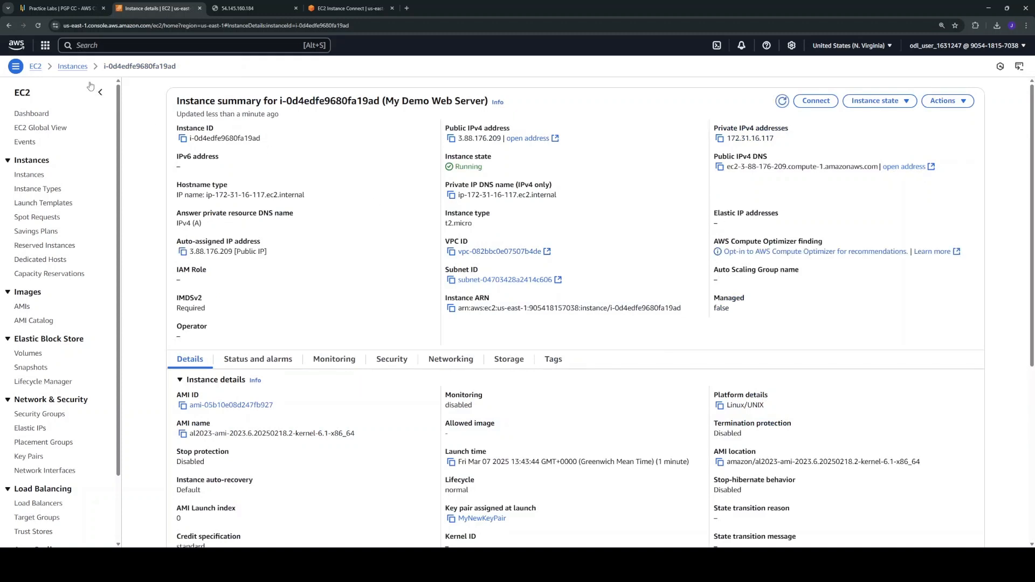
click(76, 67)
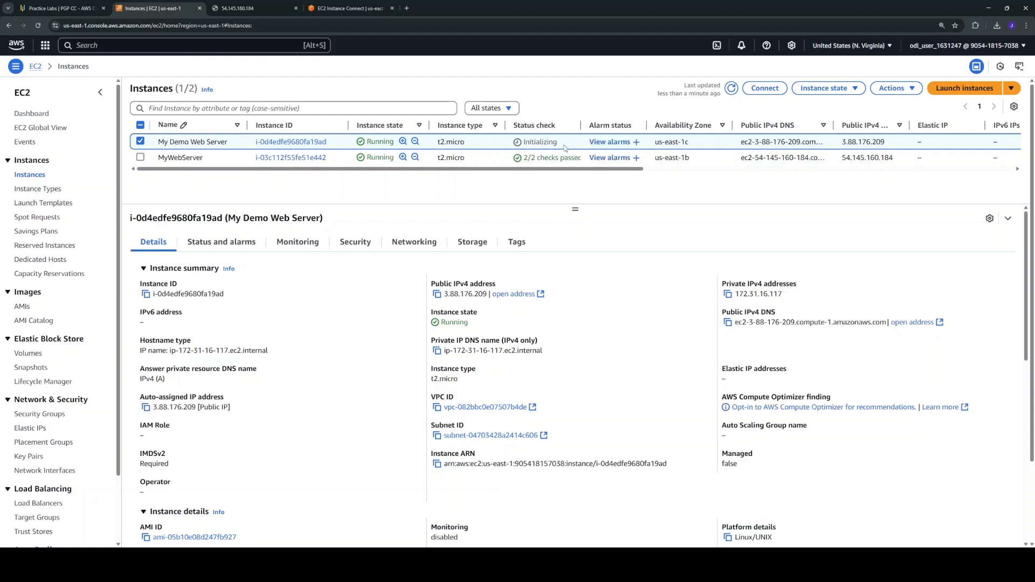
click(769, 89)
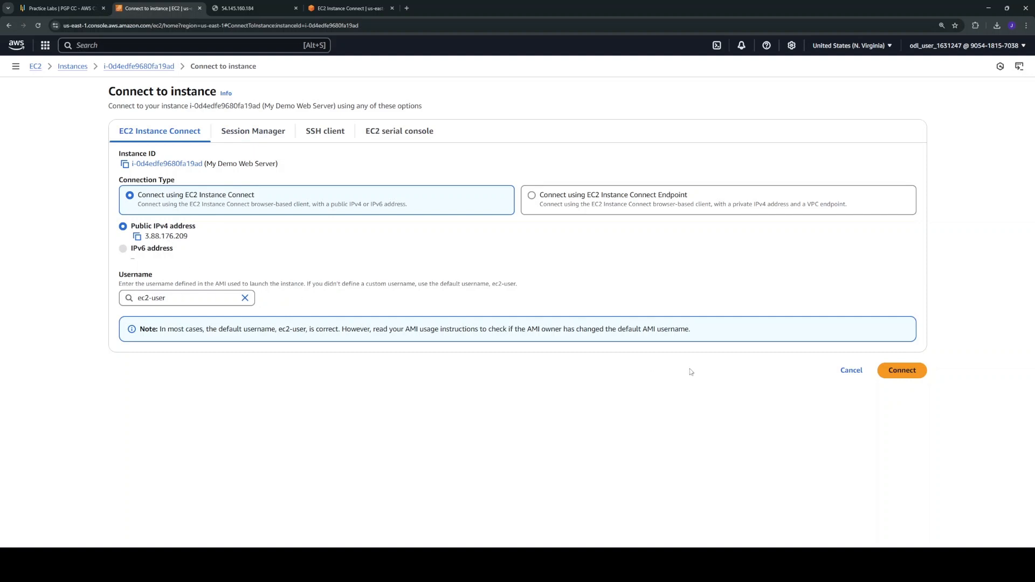
click(897, 371)
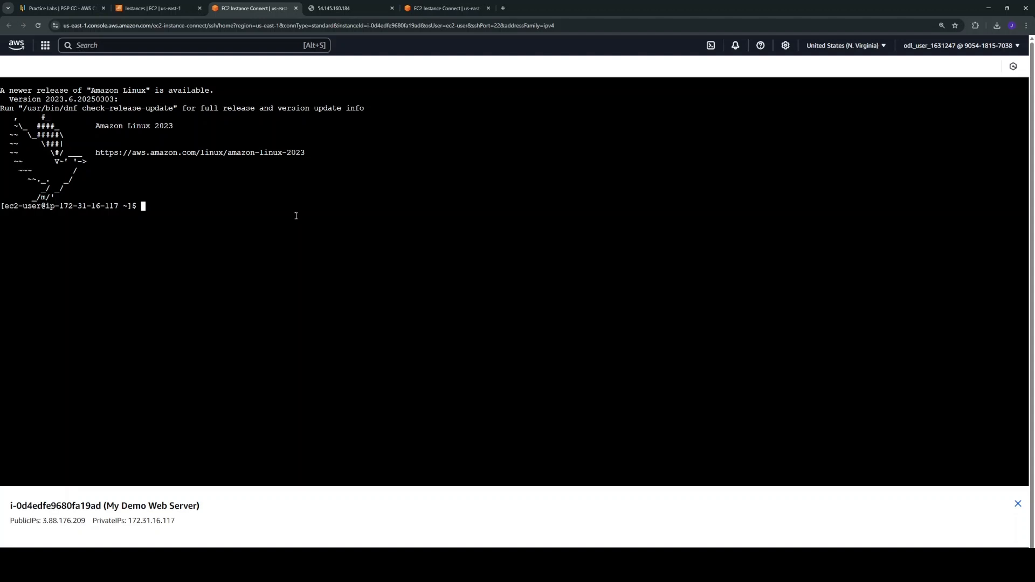
Check the Apache processes and service on the instance with "ps aux | grep httpd" and "sudo systemctl status httpd"
text(ps aux | grep httpd)
key(Return)
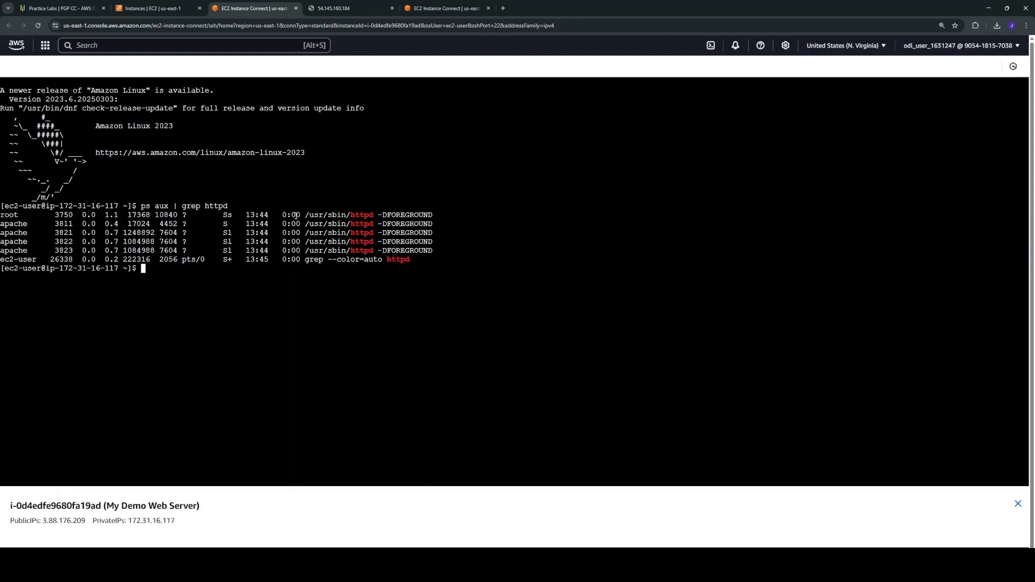
text(sudo systemctl status httpd)
key(Return)
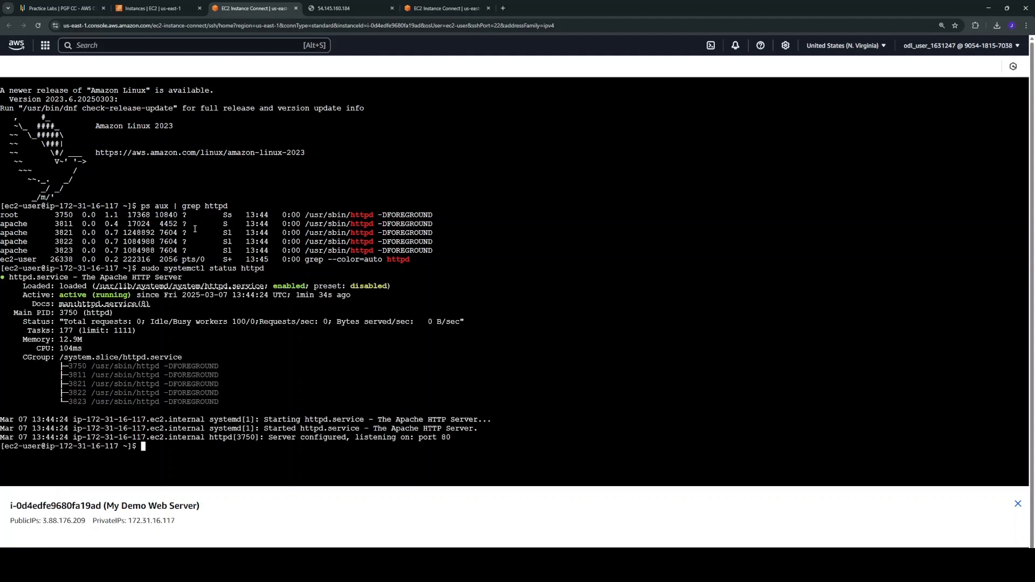
Go back to the instances list, refresh it and check the system log of My Demo Web Server again
click(164, 10)
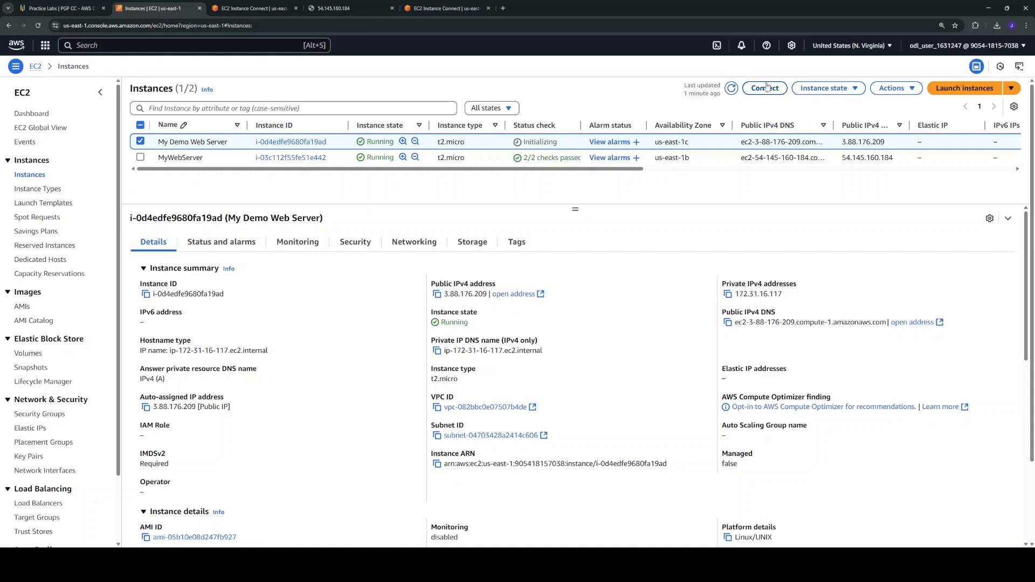
click(731, 92)
right_click(544, 139)
mouse_move(635, 339)
click(695, 338)
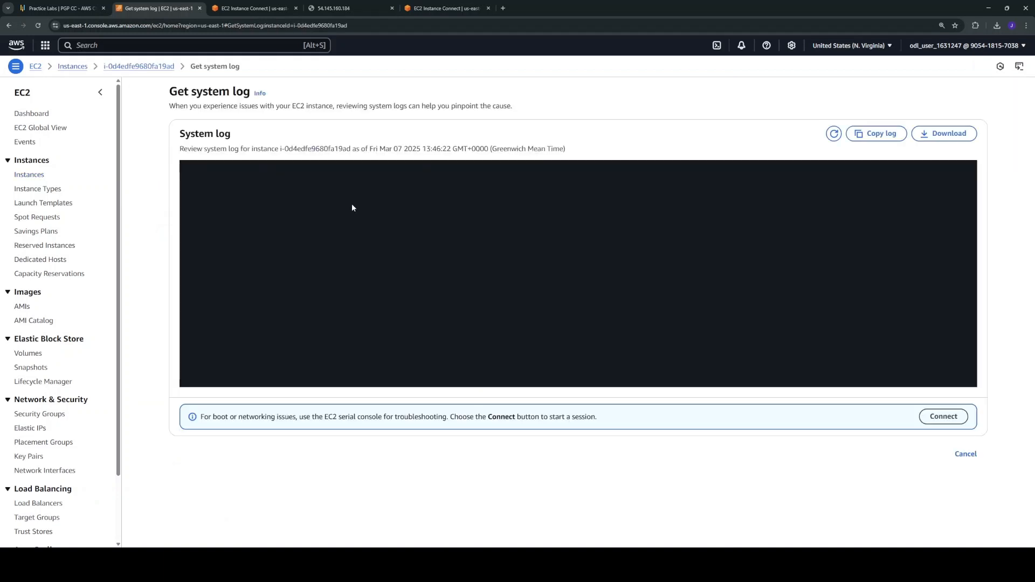
click(834, 134)
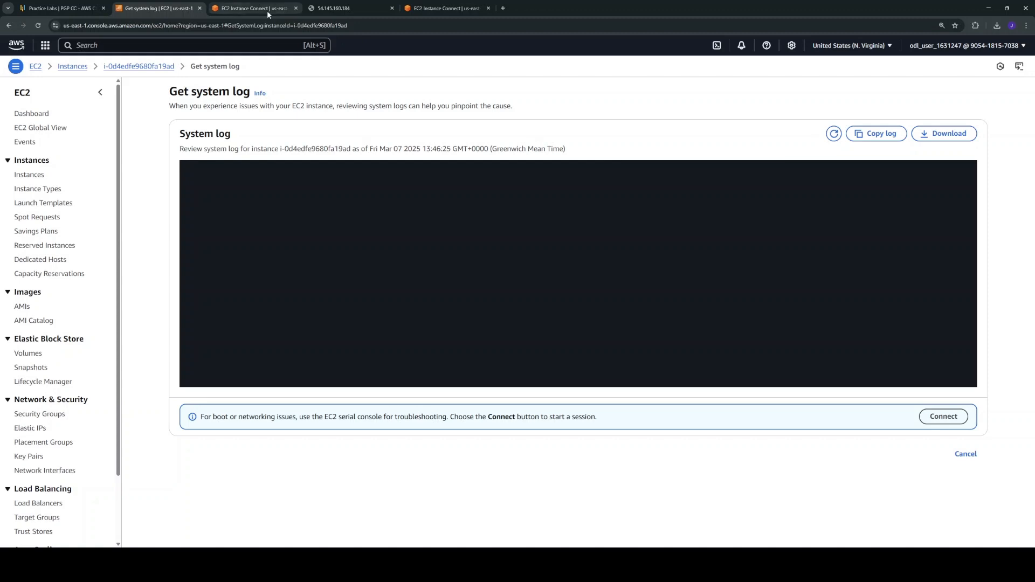
Try to open the public IPv4 address of My Demo Web Server from its instance summary
click(154, 68)
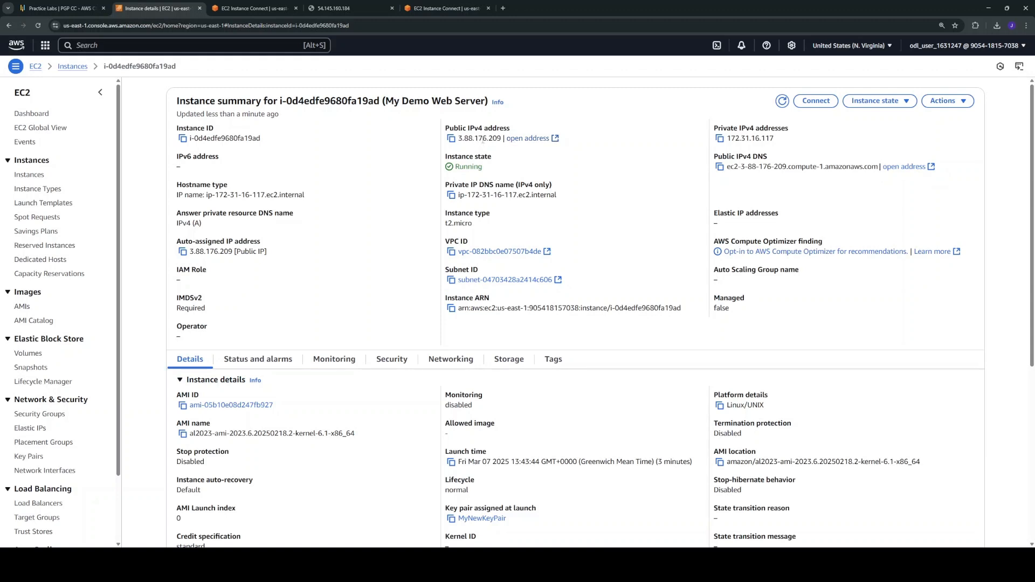
click(556, 140)
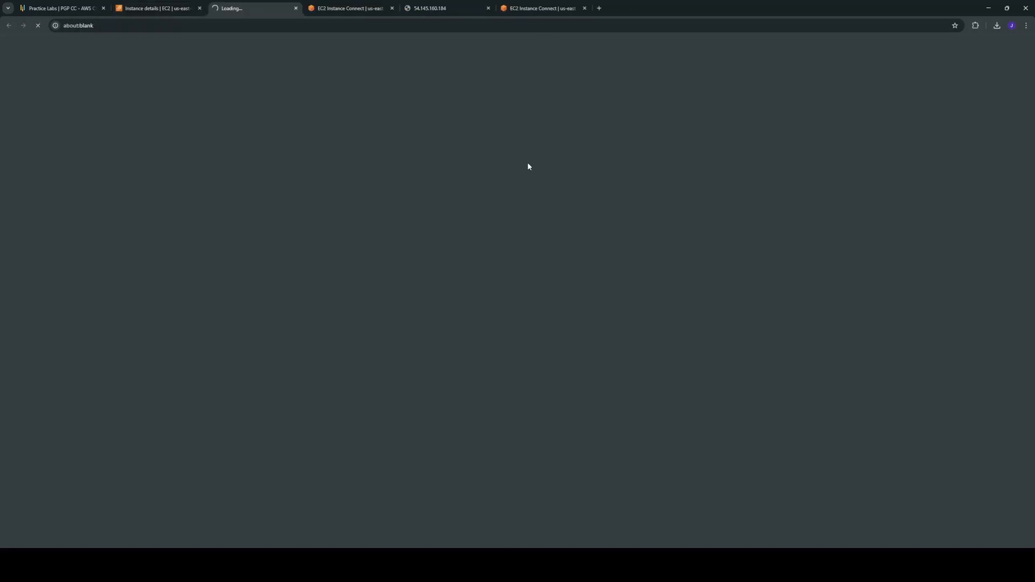
click(184, 28)
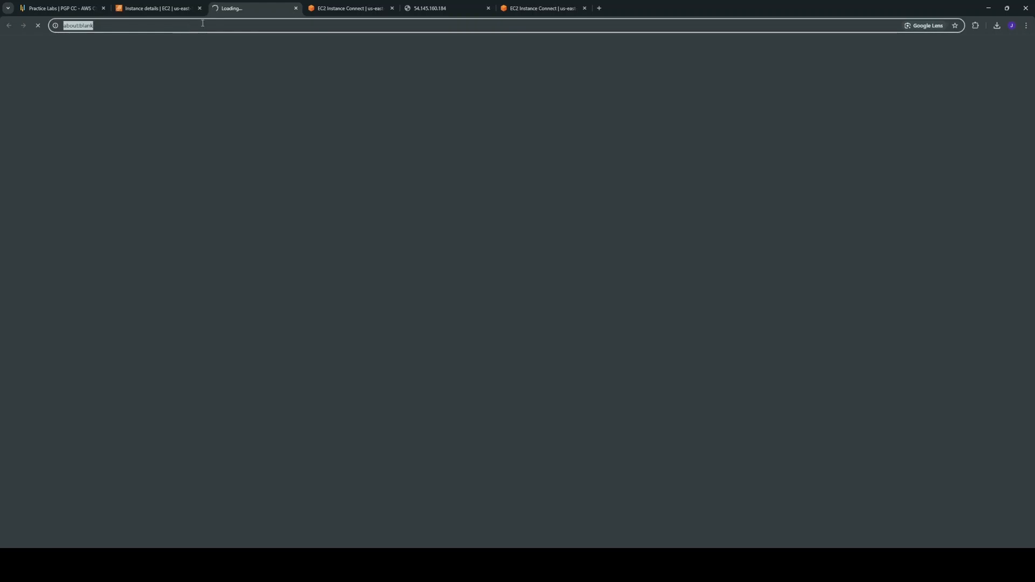
Query the instance's public IP address with "curl ifconfig.me" in its Instance Connect terminal and select the returned address
click(347, 14)
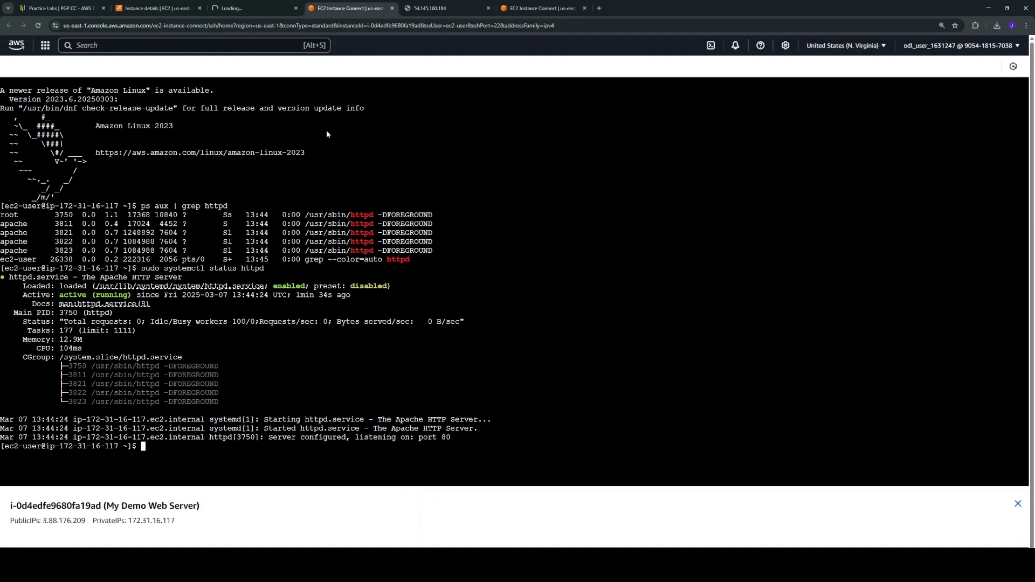
text(curl ifconfig.me)
key(Return)
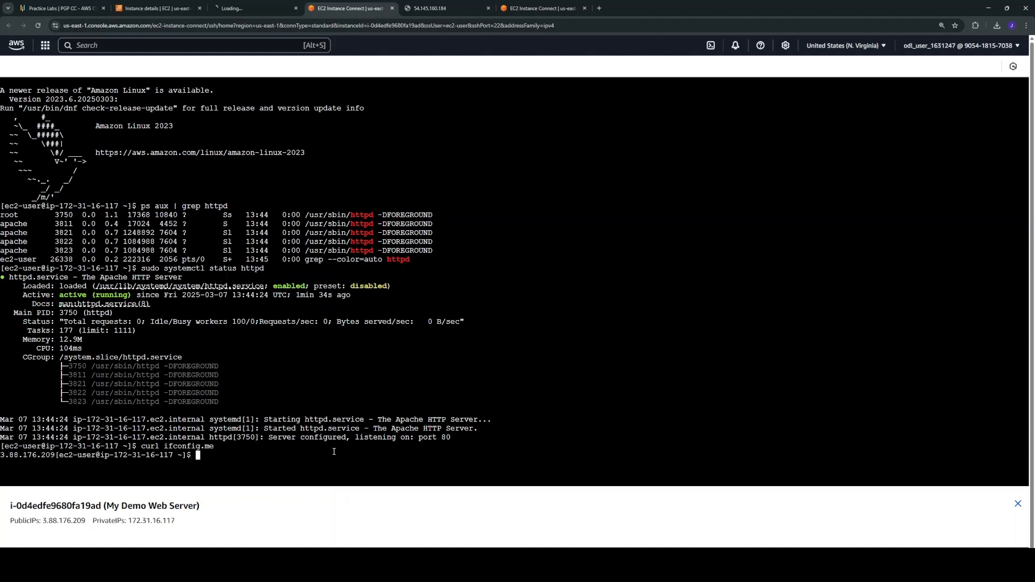
drag(53, 456, 9, 404)
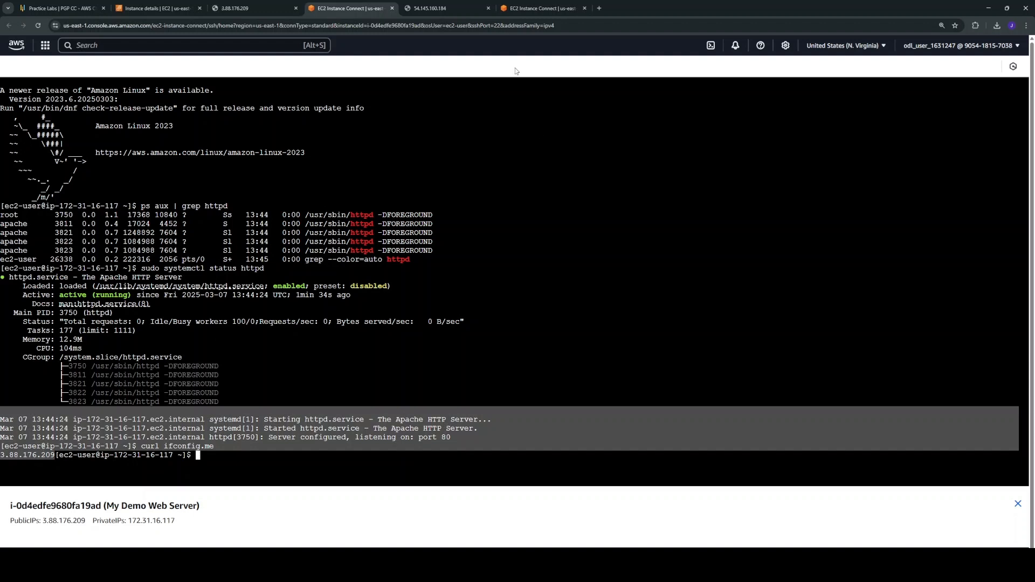
Load the web page at 3.88.176.209 over HTTP instead of HTTPS and highlight its heading
click(264, 8)
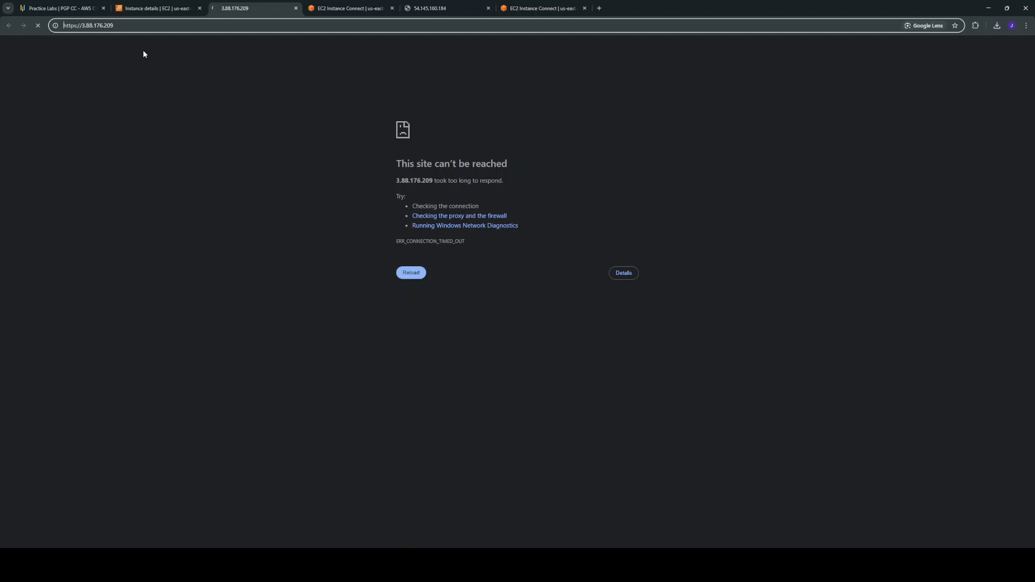
key(BackSpace)
key(Return)
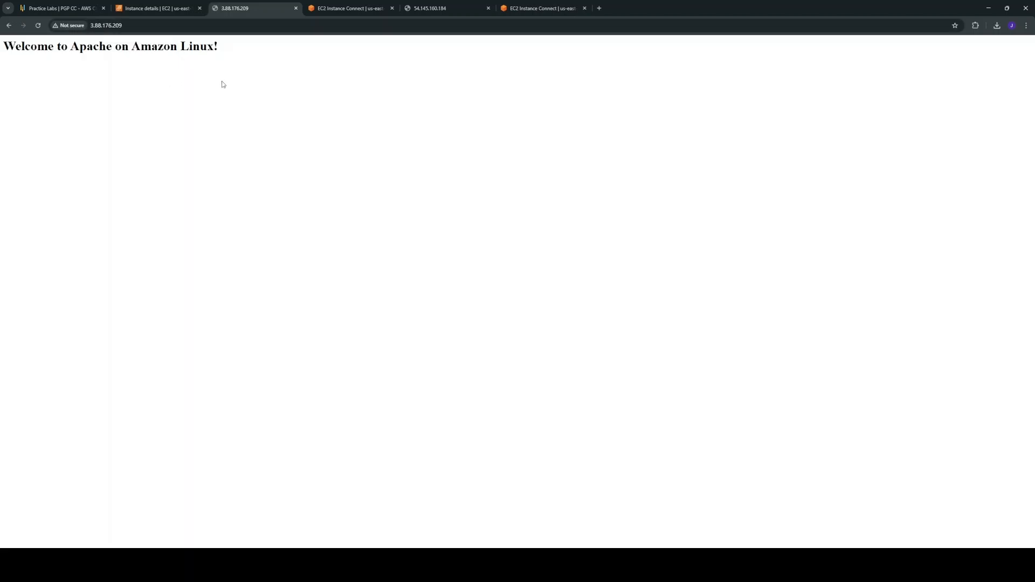
drag(217, 45, 7, 37)
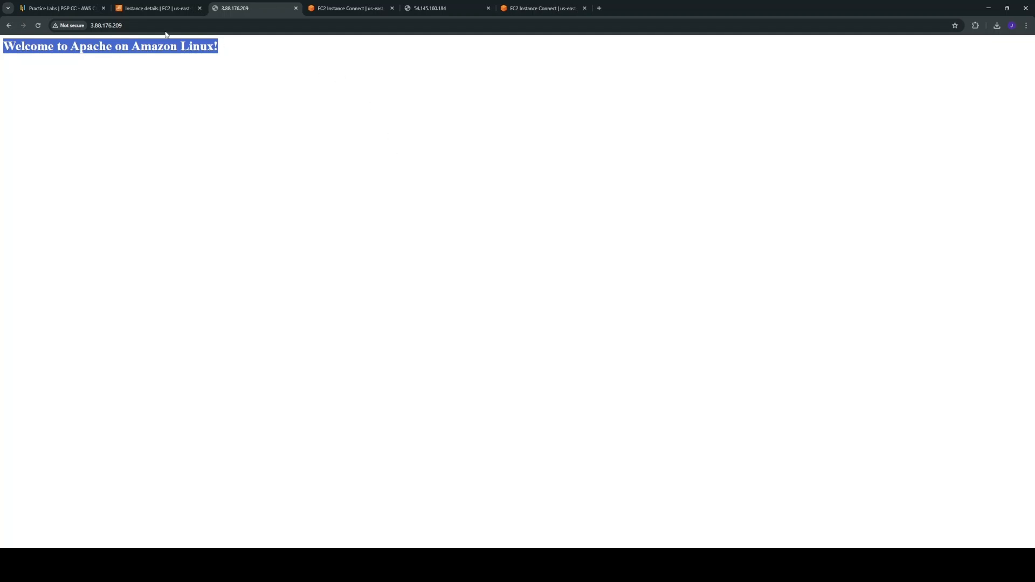
Review the instance details of My Demo Web Server in the EC2 console, and open the EC2 dashboard
click(146, 10)
scroll(812, 367, down, 5)
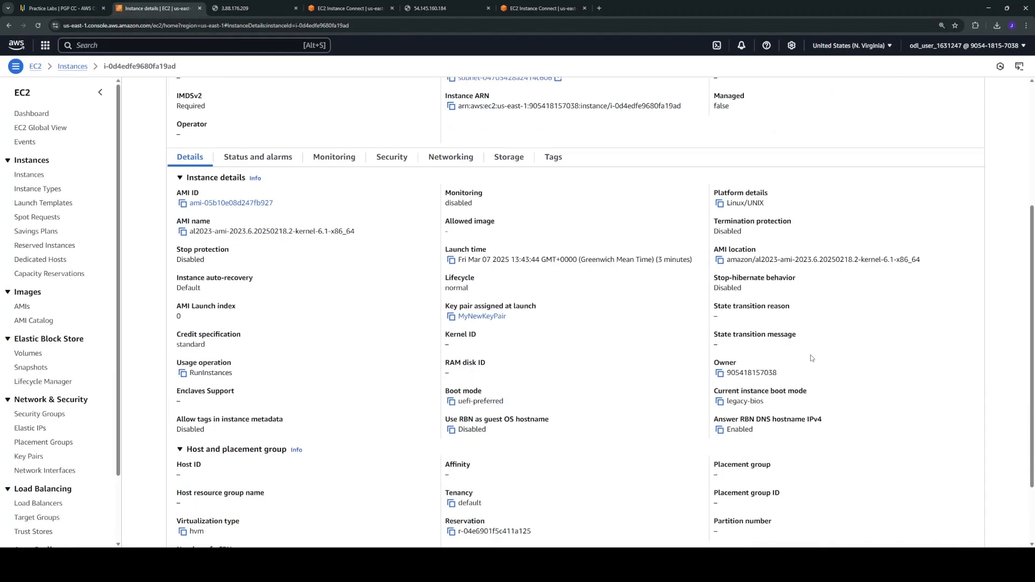
scroll(812, 366, up, 3)
scroll(812, 366, up, 2)
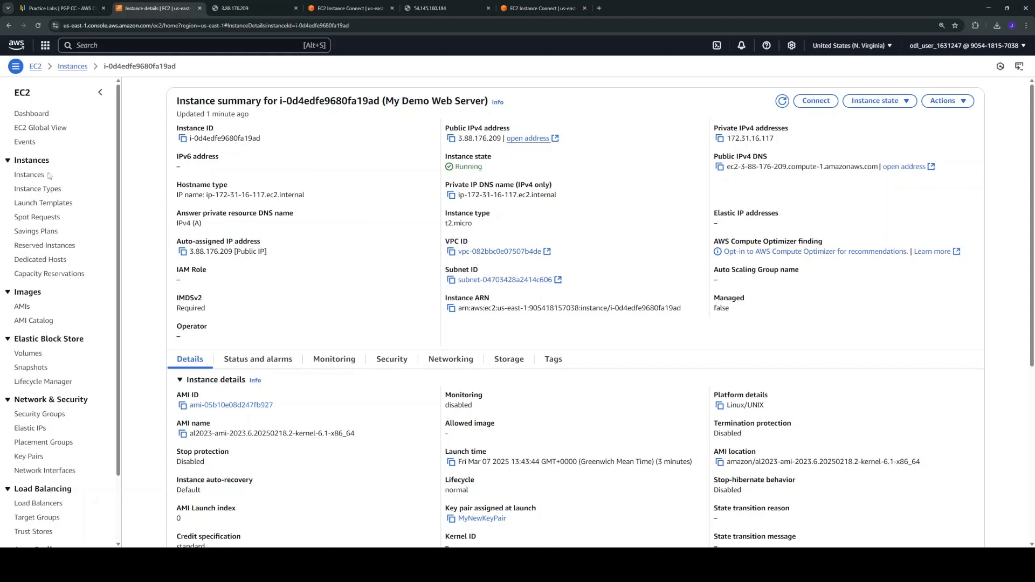
click(32, 114)
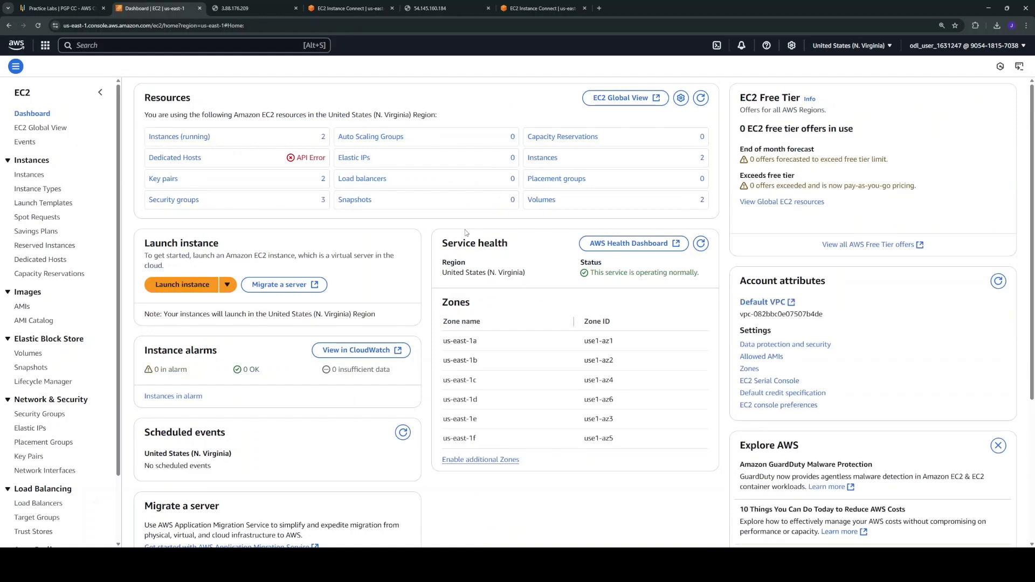
Look over the Instance Connect terminals of both servers and the web page at 3.88.176.209
click(330, 10)
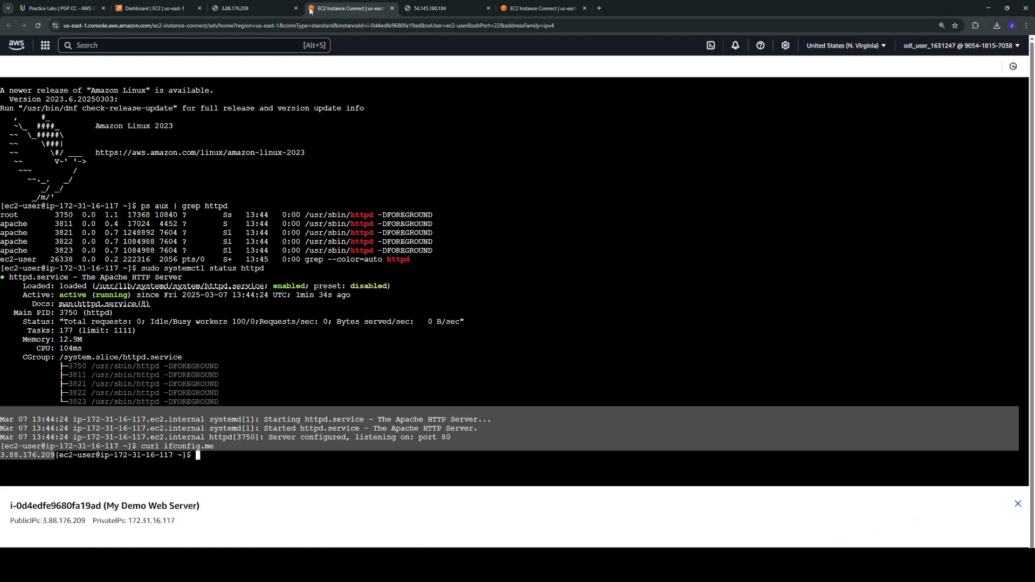
click(546, 10)
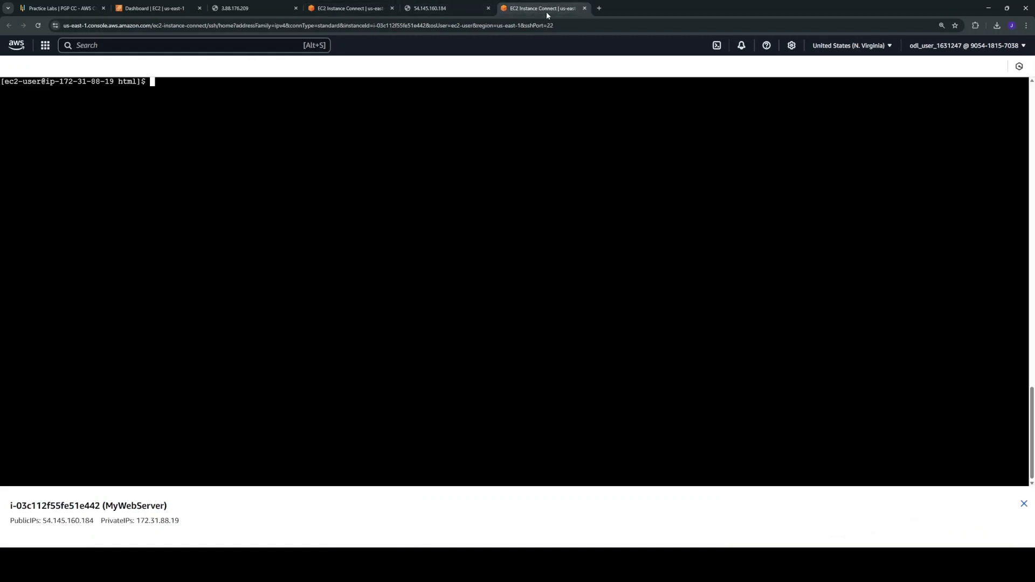
click(350, 9)
click(246, 11)
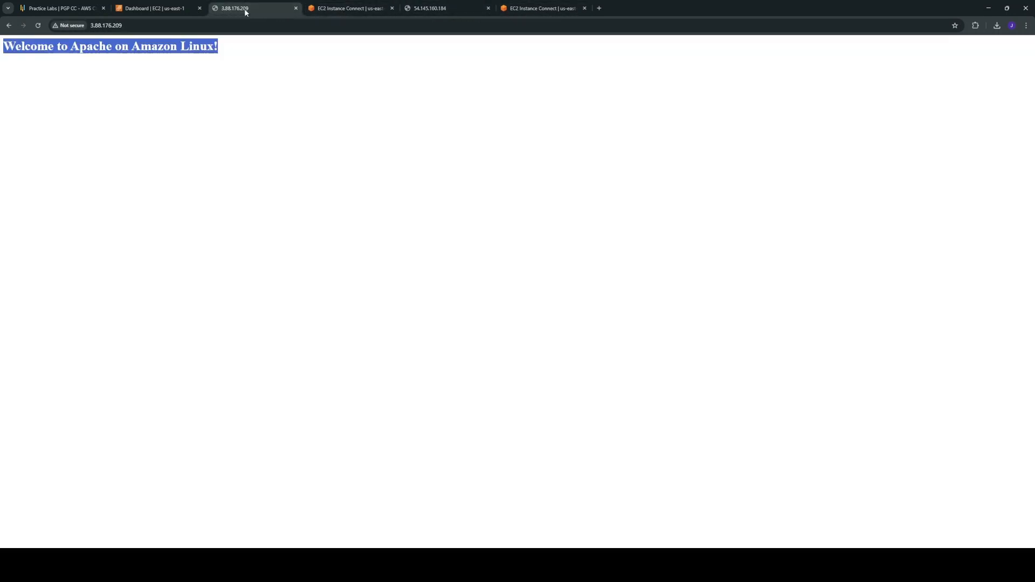
Return to the EC2 instances list and retrieve the system log of My Demo Web Server
click(165, 9)
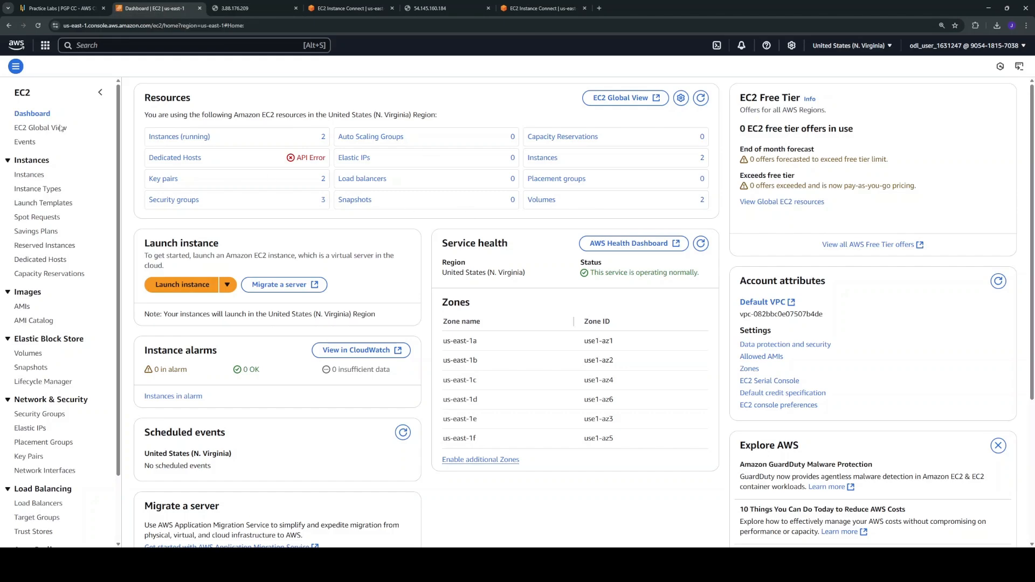
click(34, 176)
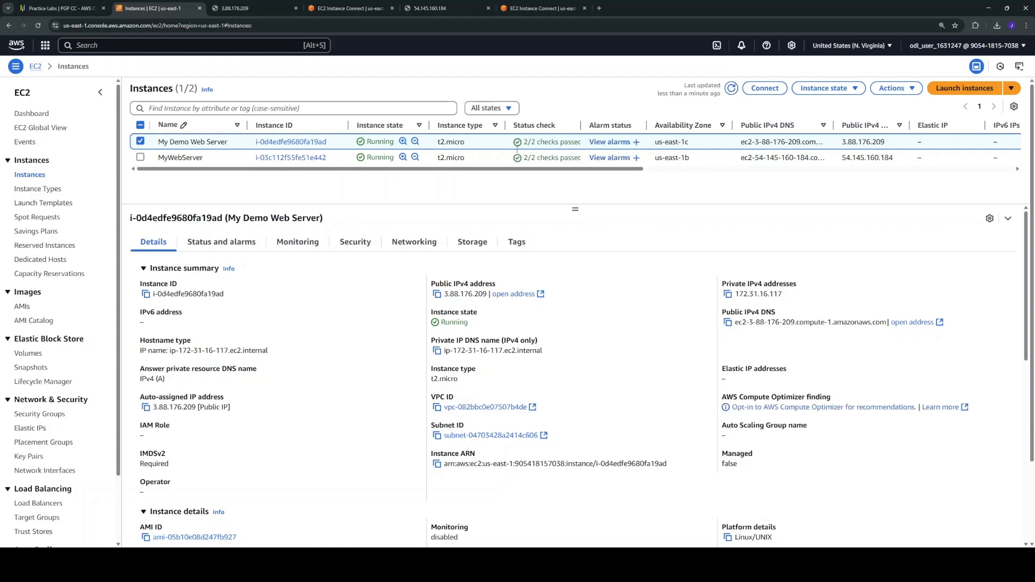
right_click(551, 145)
mouse_move(622, 340)
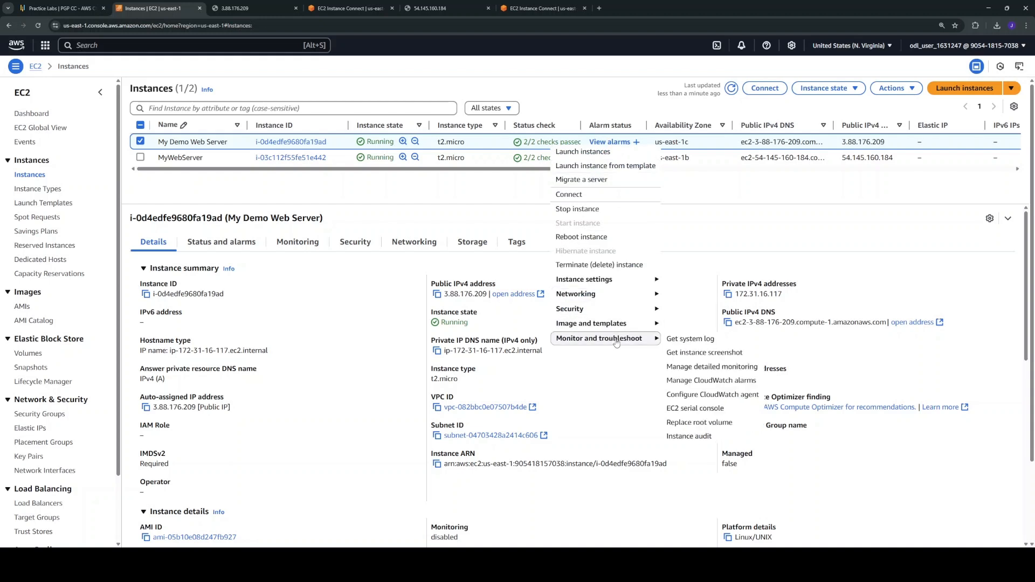
drag(686, 353, 691, 345)
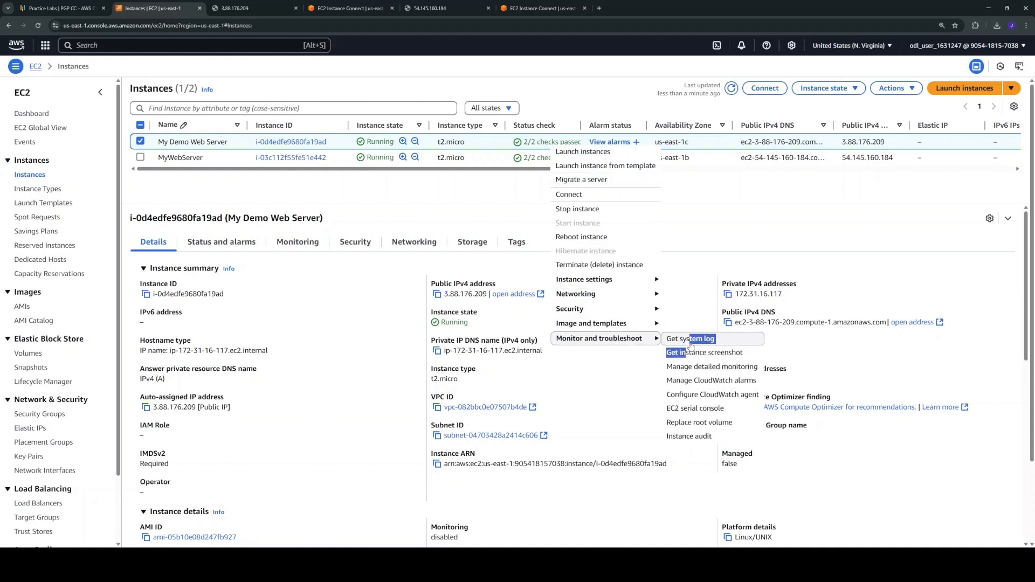
click(689, 341)
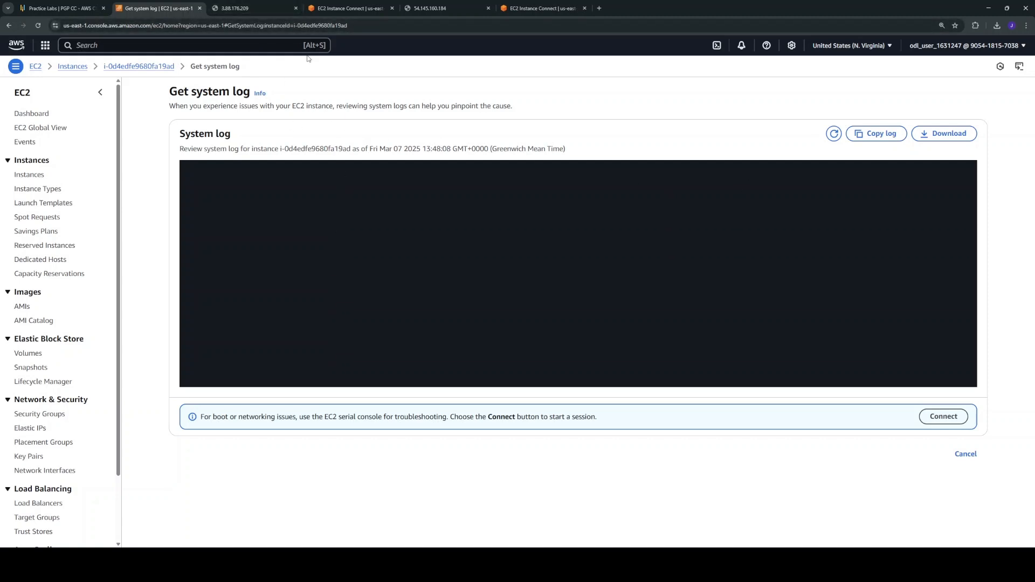
Go back to the instances list and retrieve the system log of MyWebServer for comparison
click(75, 67)
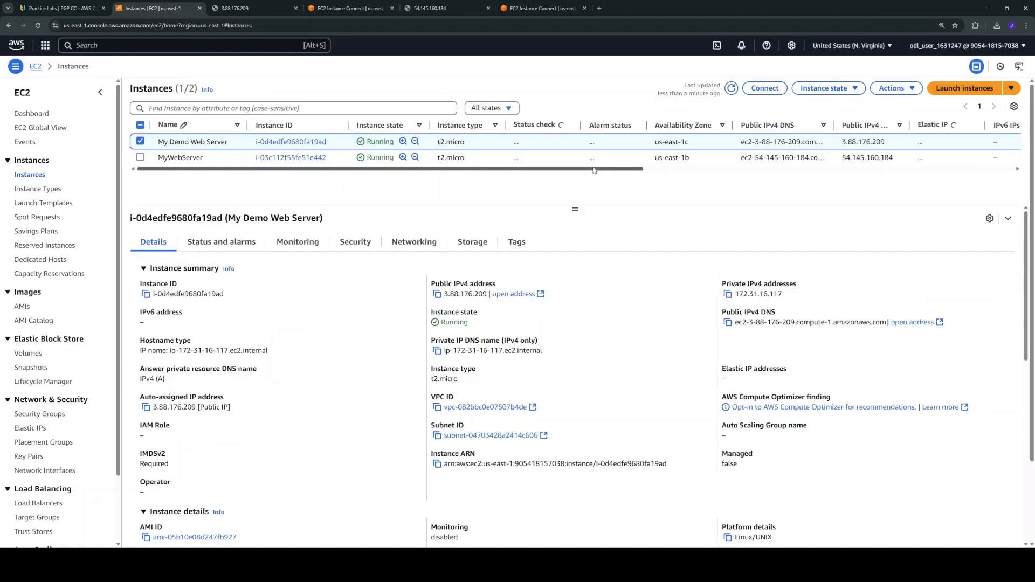
click(553, 158)
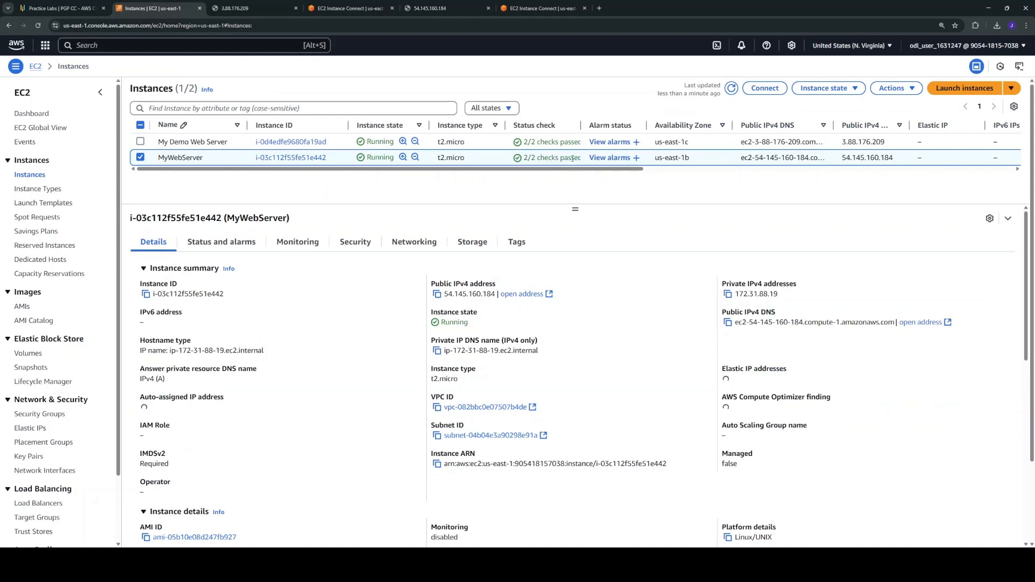
right_click(572, 158)
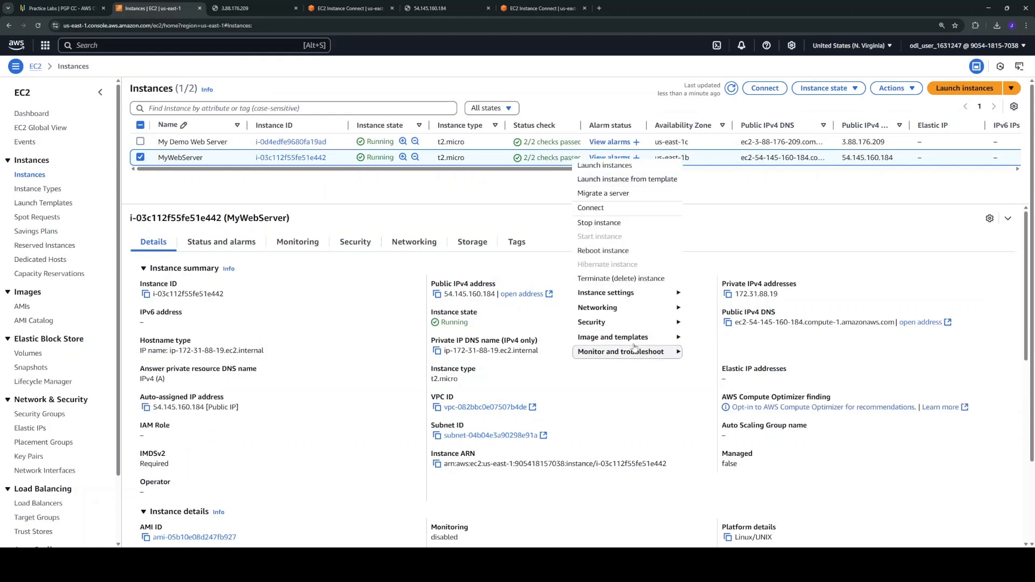
mouse_move(667, 353)
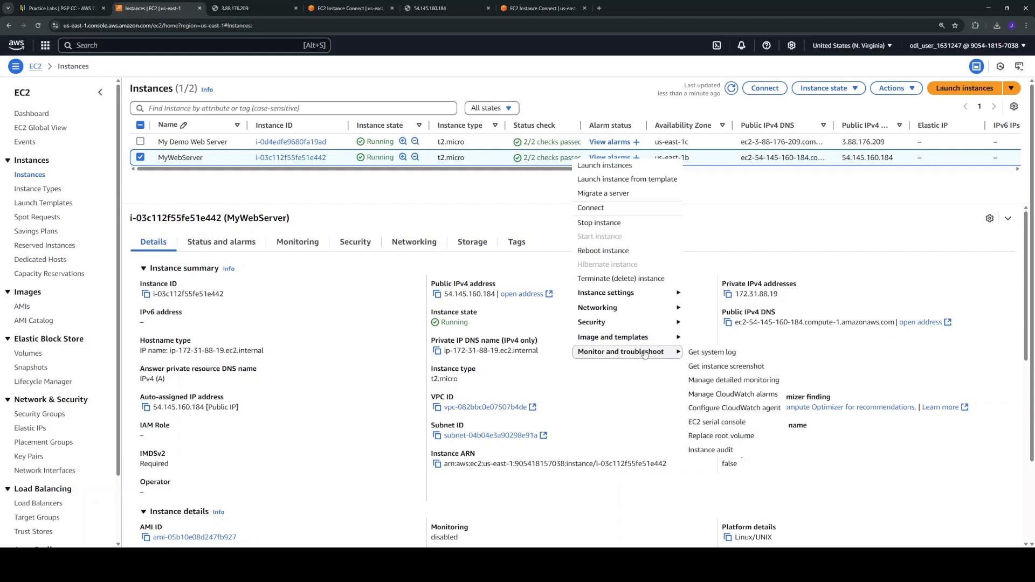
click(715, 353)
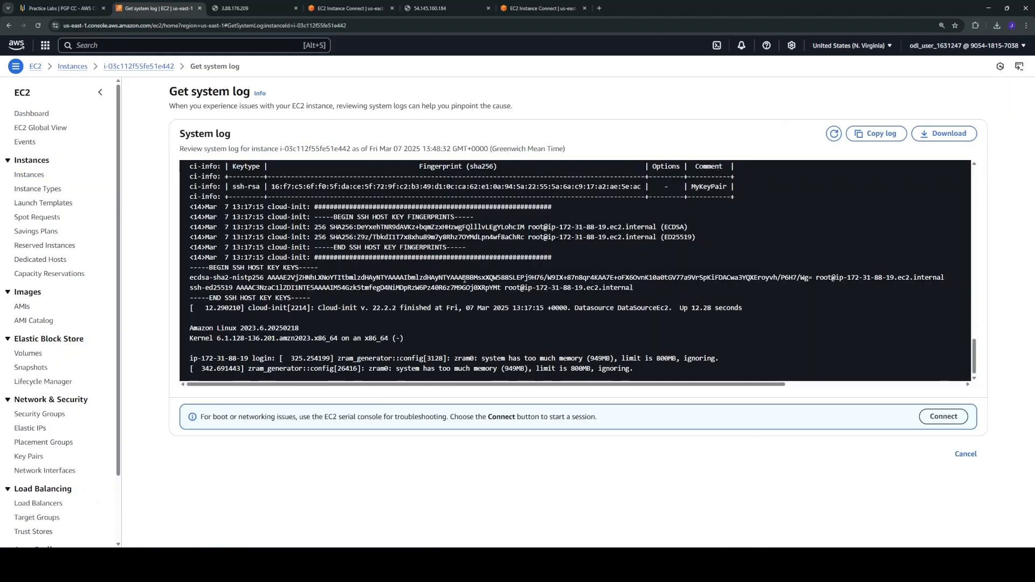
Read through MyWebServer's system log up to its beginning and back to its end, and return to the instances list
scroll(494, 303, up, 10)
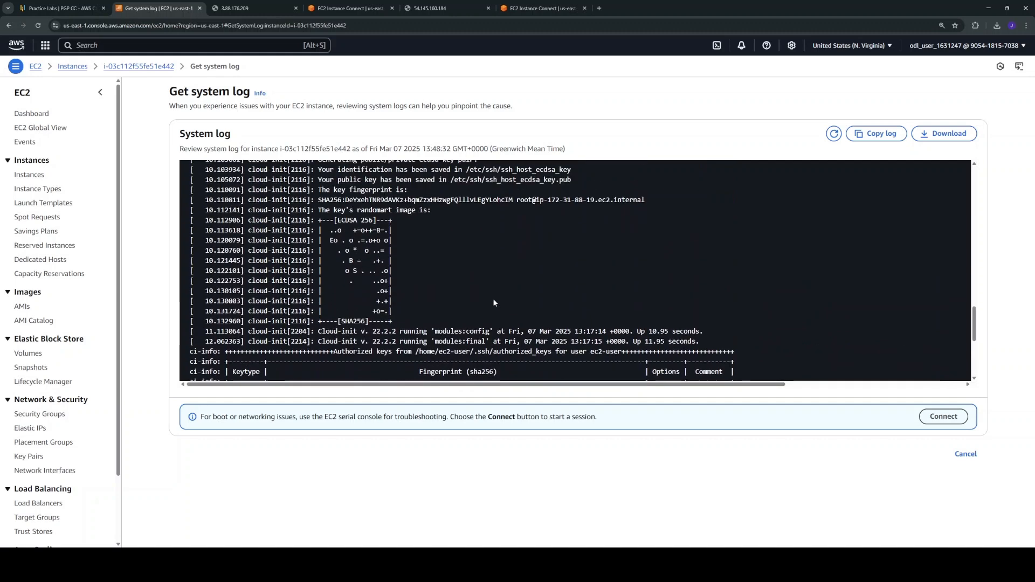
scroll(492, 299, up, 6)
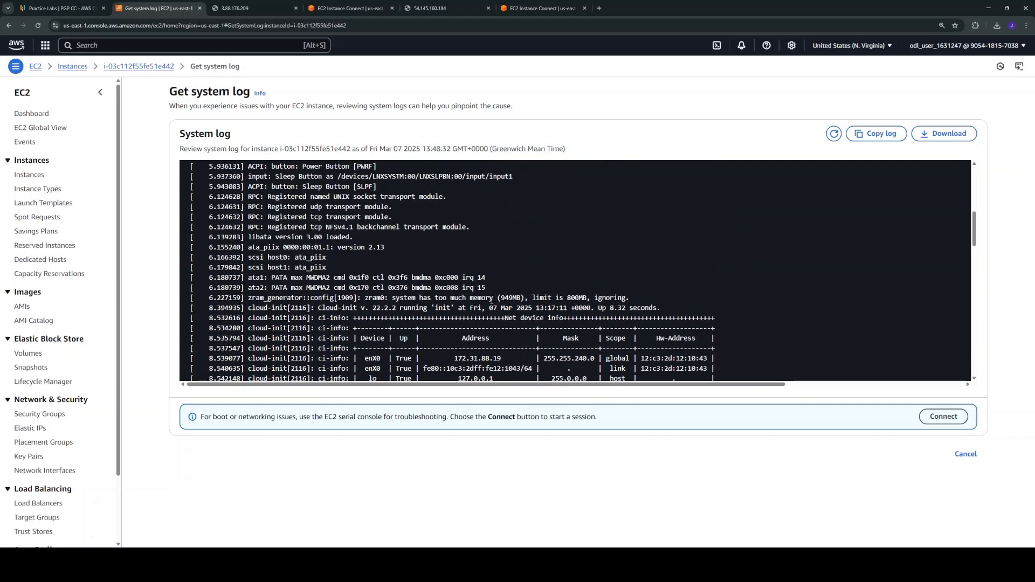
scroll(493, 300, up, 5)
scroll(492, 301, up, 3)
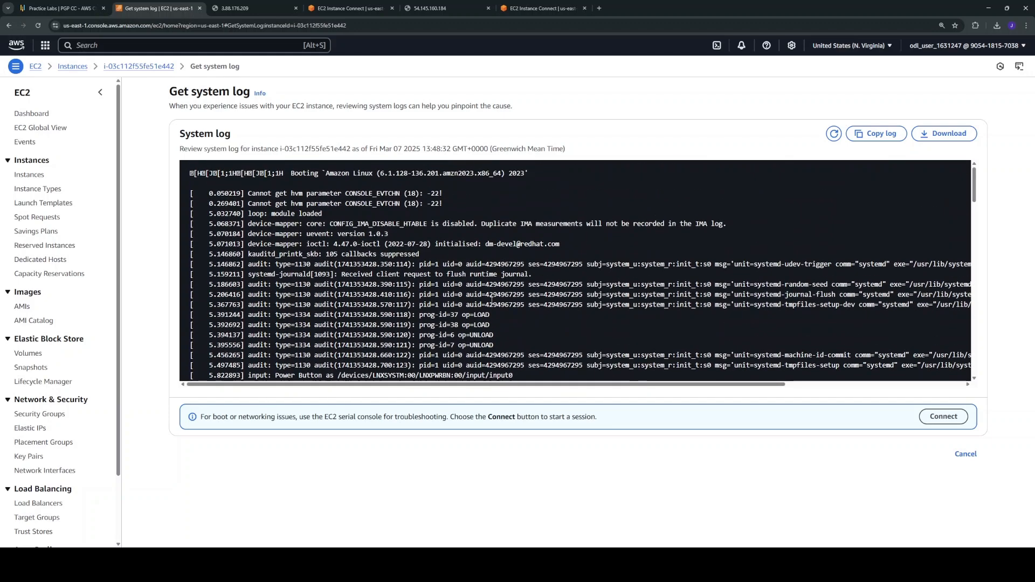
scroll(491, 300, down, 5)
scroll(492, 300, down, 15)
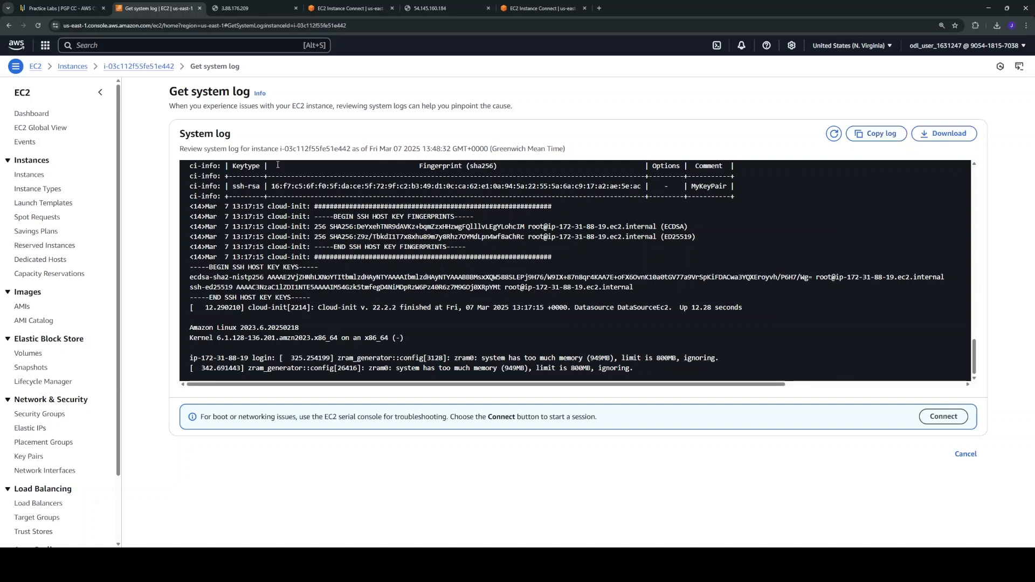
click(70, 68)
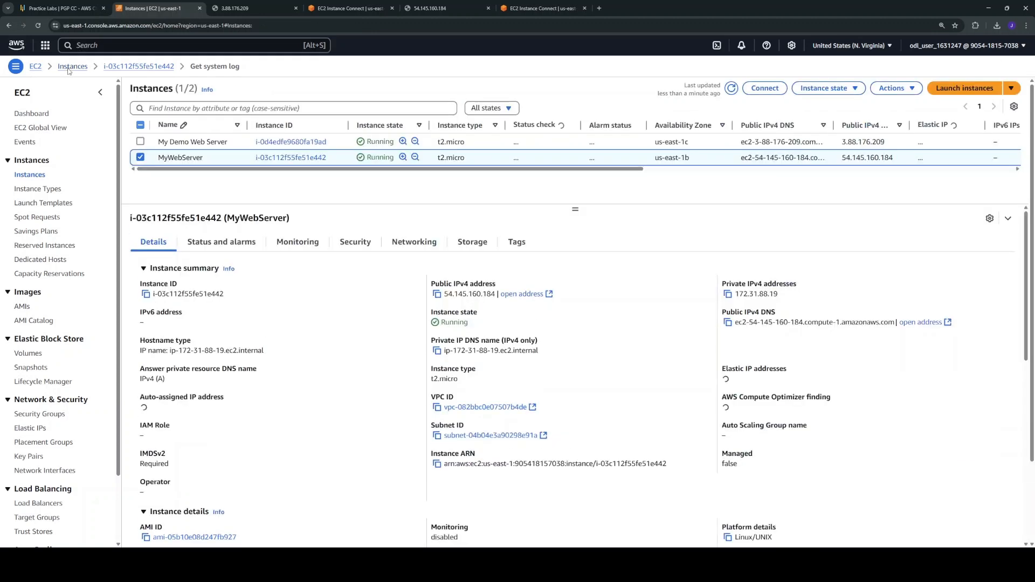